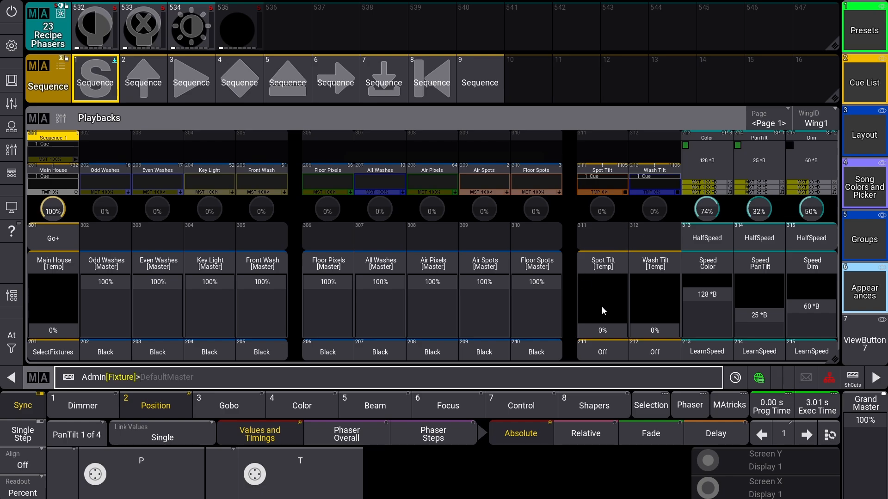
- Delete all windows from the current screen and add a Tags pool window in their place
left_click(604, 331)
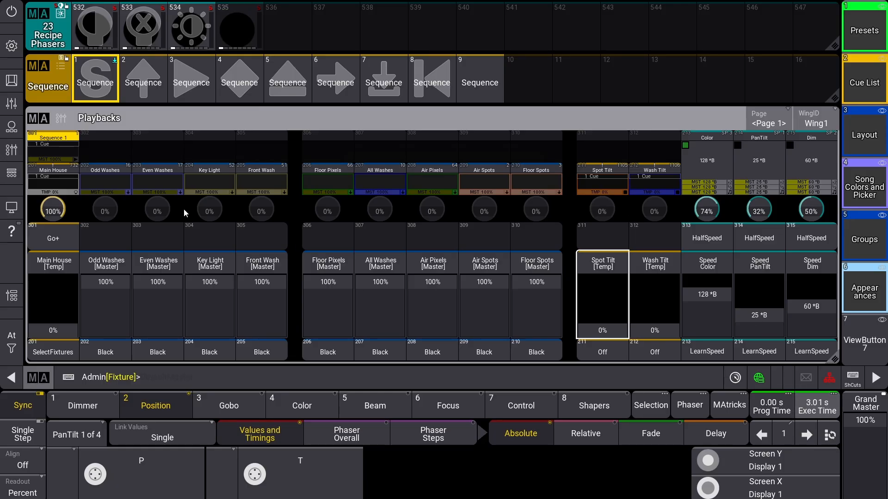
left_click(3, 55)
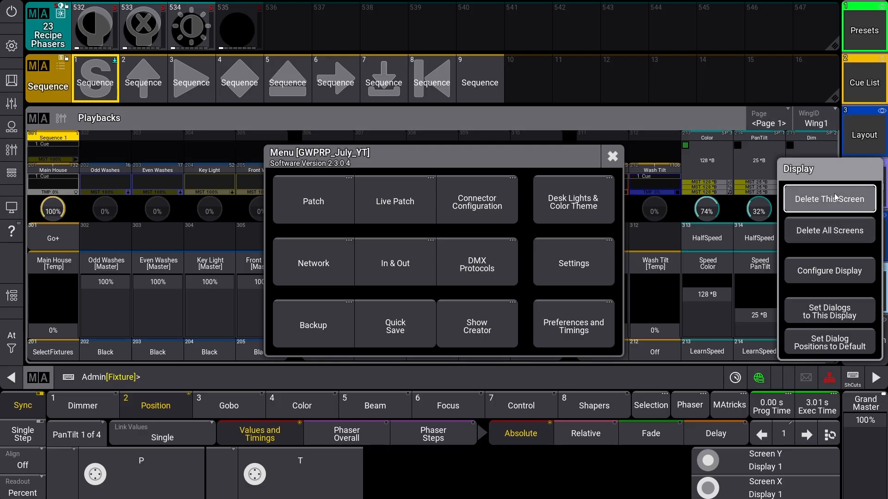
left_click(830, 199)
left_click(36, 10)
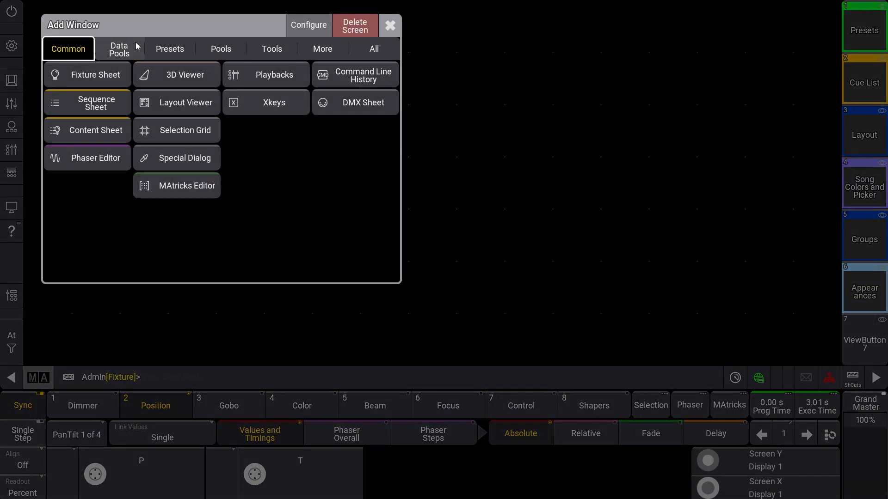
left_click(218, 52)
left_click(115, 206)
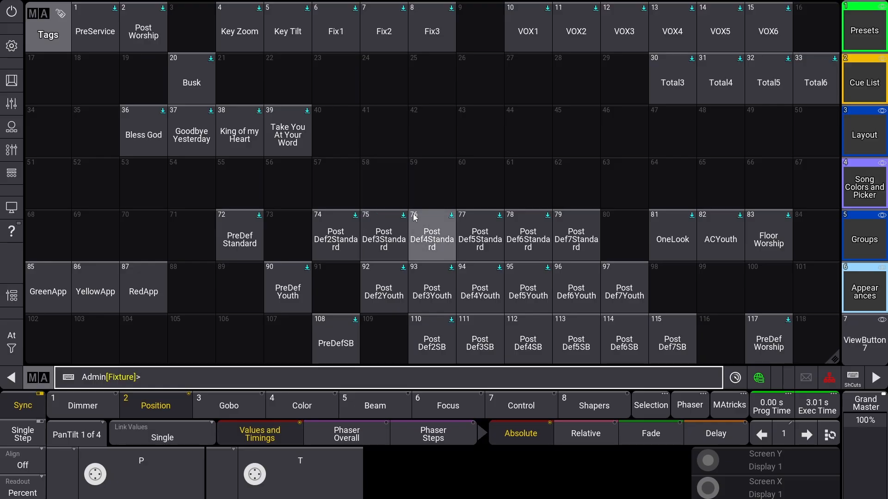
- Examine the references and dependencies of the tag "Take You At Your Word", plus the Tags window's settings
left_click(293, 145)
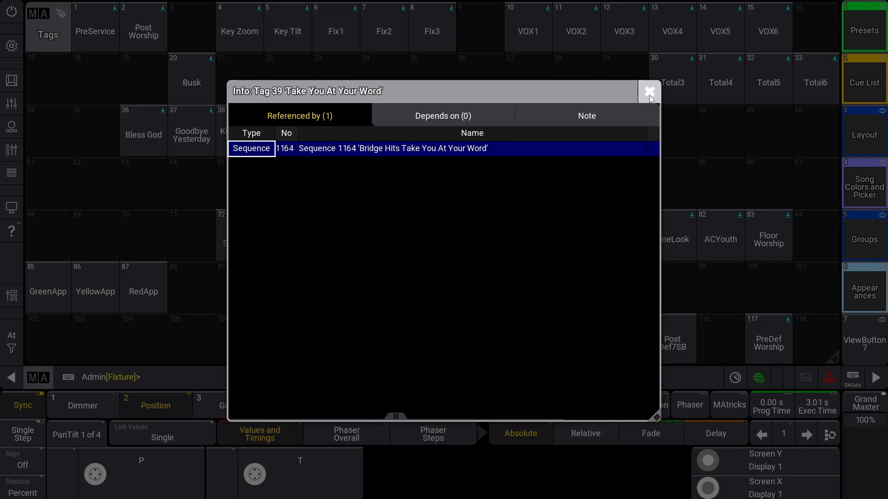
left_click(406, 114)
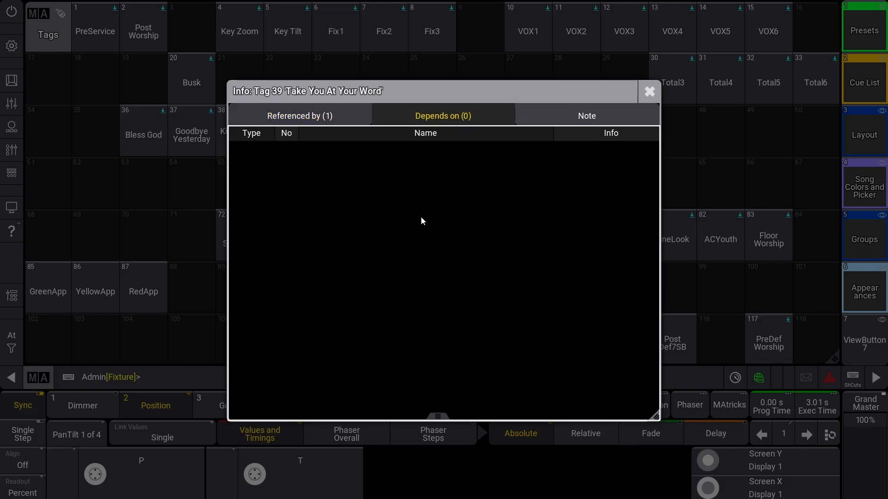
left_click(649, 91)
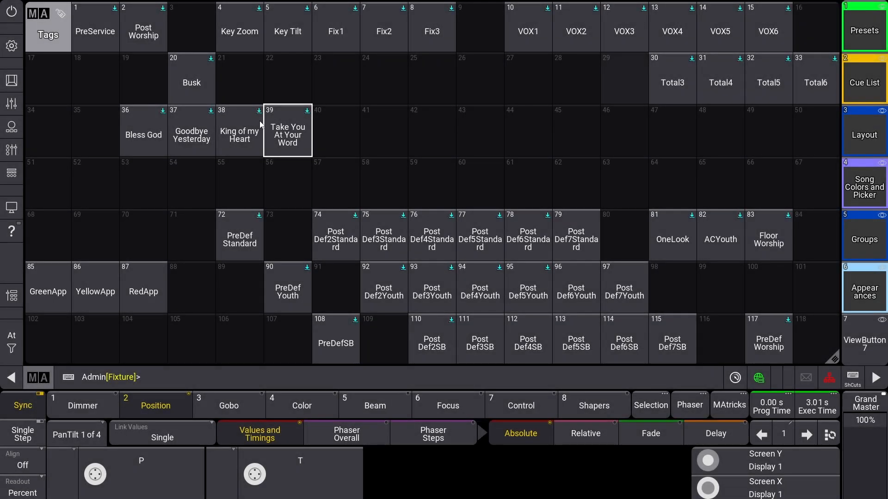
left_click(40, 15)
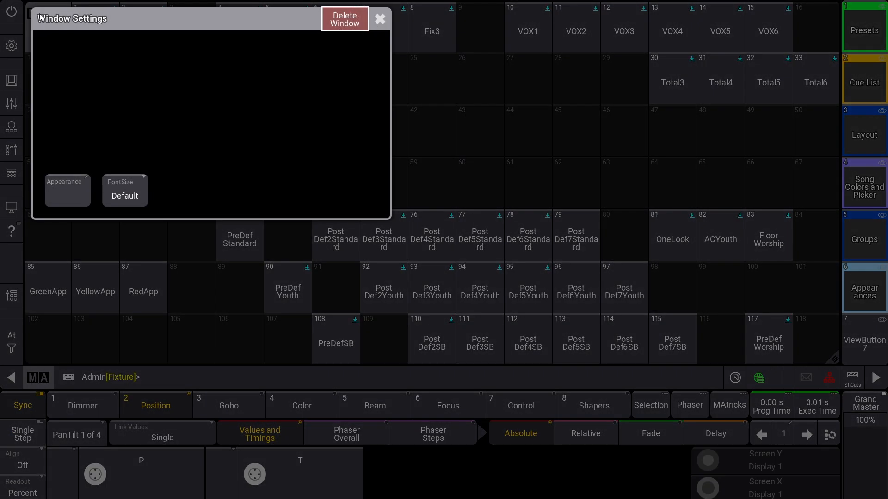
left_click(370, 23)
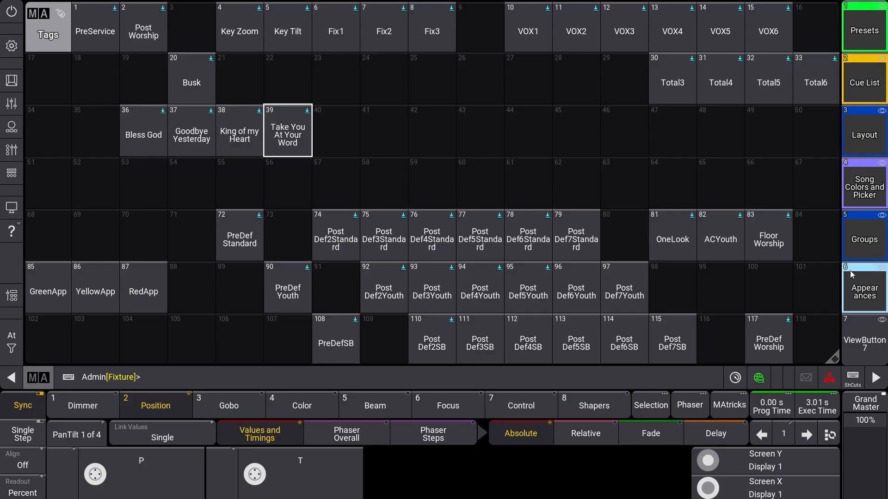
- Select the Bars 1-4 group in the Groups view, enable keyboard shortcuts and clear the selection
left_click(864, 247)
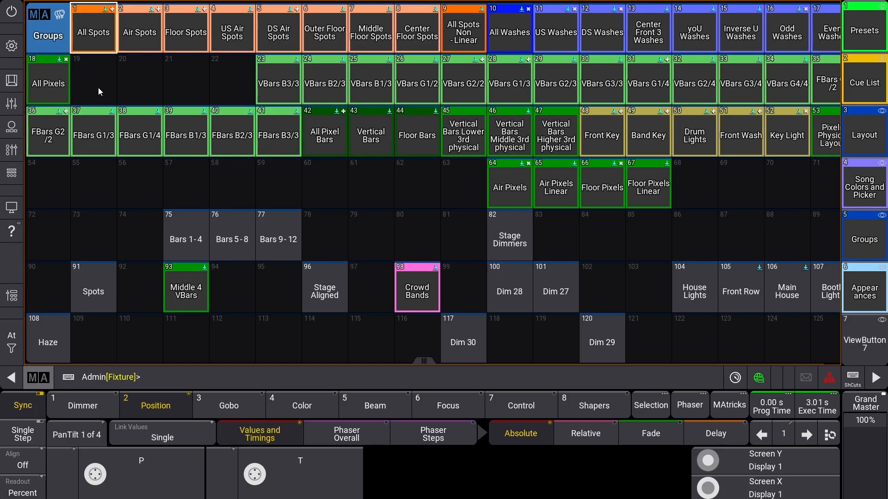
left_click(186, 235)
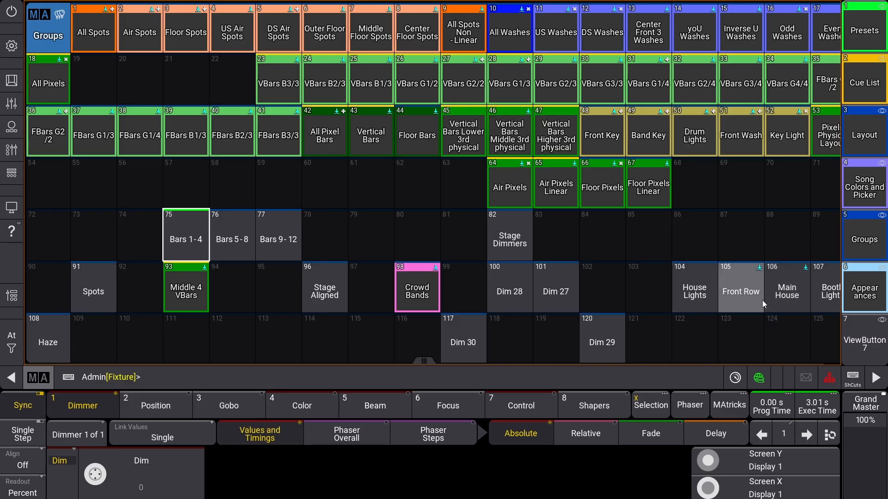
key("Scroll_Lock")
key("c")
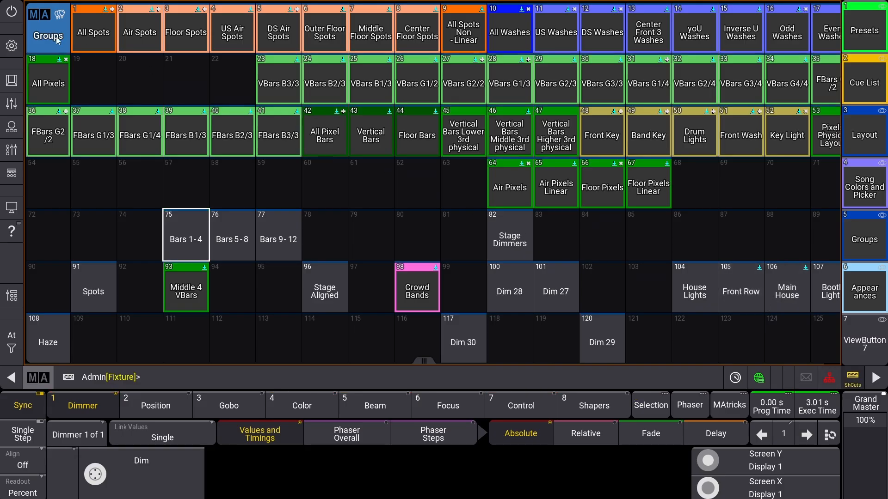
- Review the Groups pool settings and close them, returning to the Bars 1-4 group
left_click(40, 15)
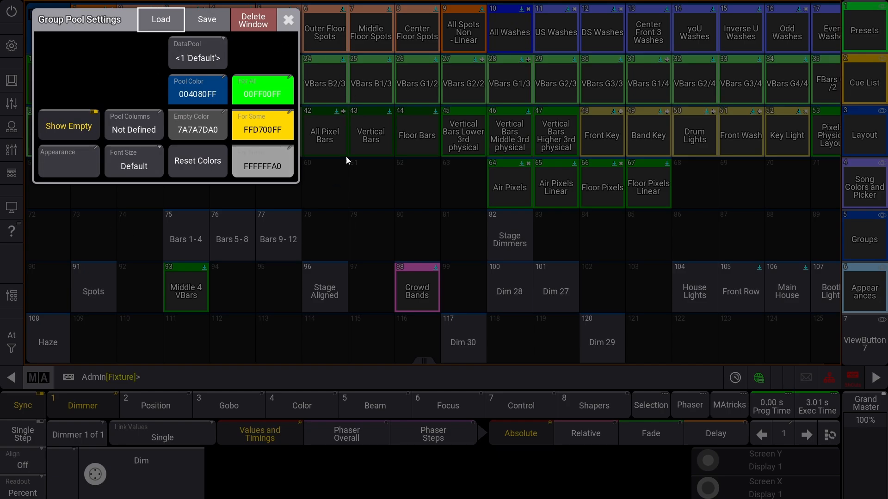
left_click(292, 28)
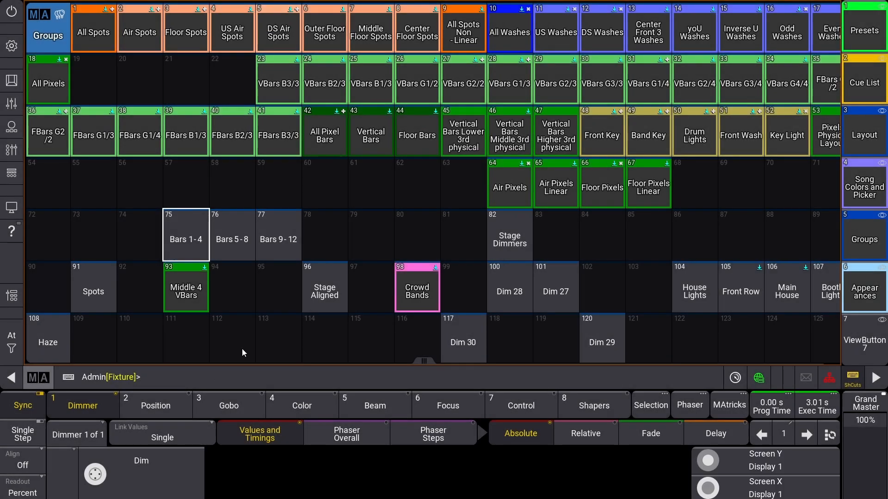
left_click(190, 226)
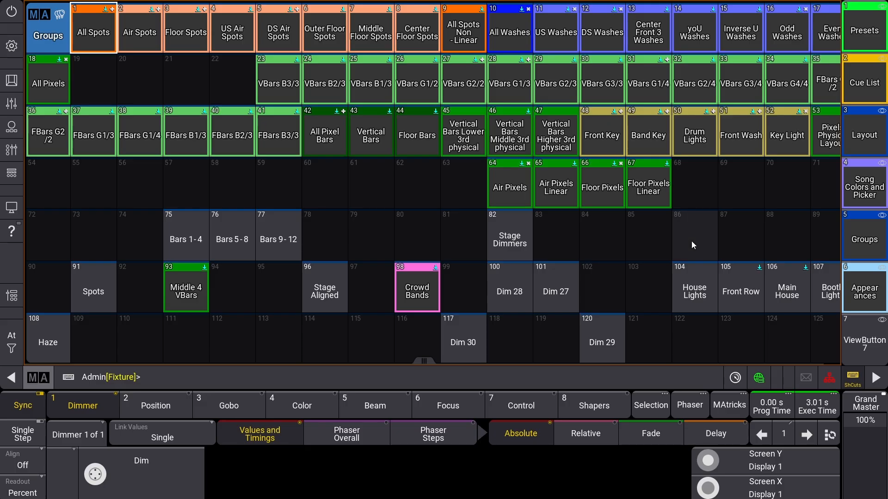
- In the Cue List view, examine the available pool actions in the Macros pool settings
left_click(864, 80)
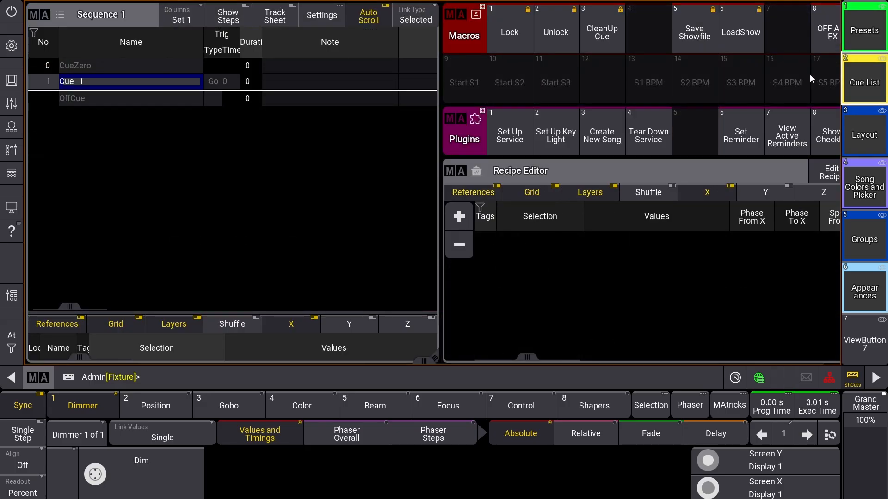
left_click(462, 19)
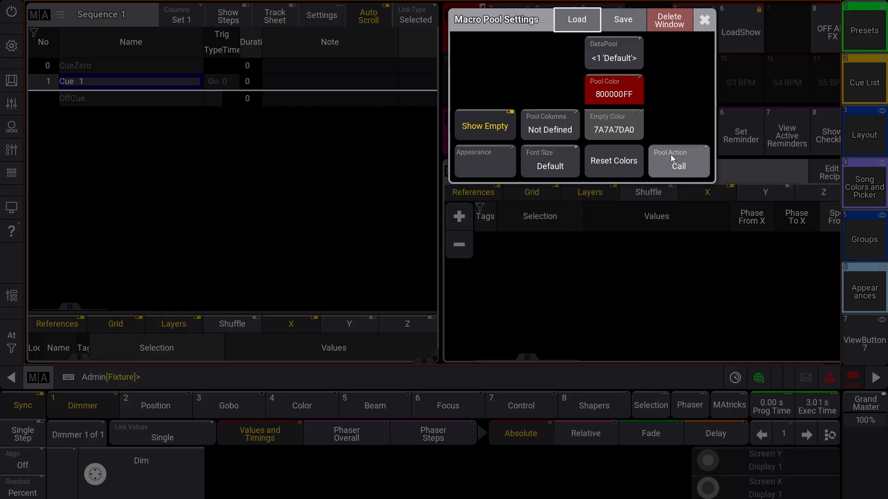
left_click(680, 164)
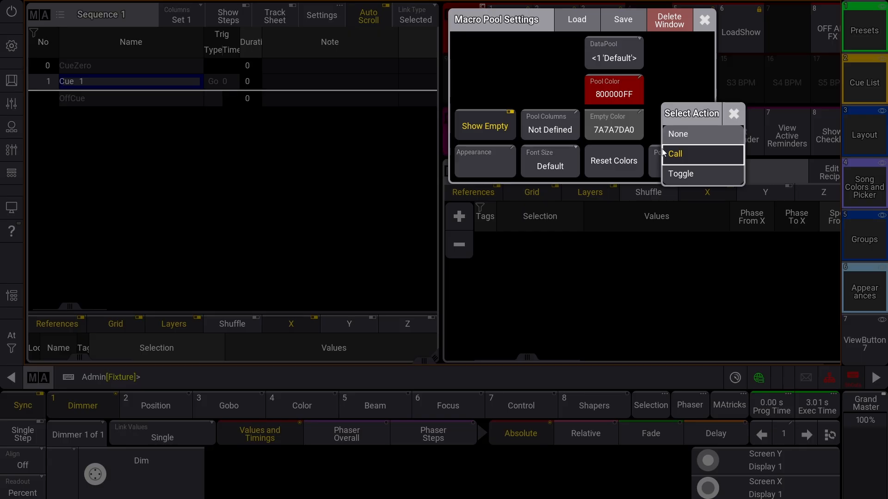
left_click(733, 114)
left_click(706, 18)
- Examine the available pool actions in the Plugins pool settings
left_click(444, 121)
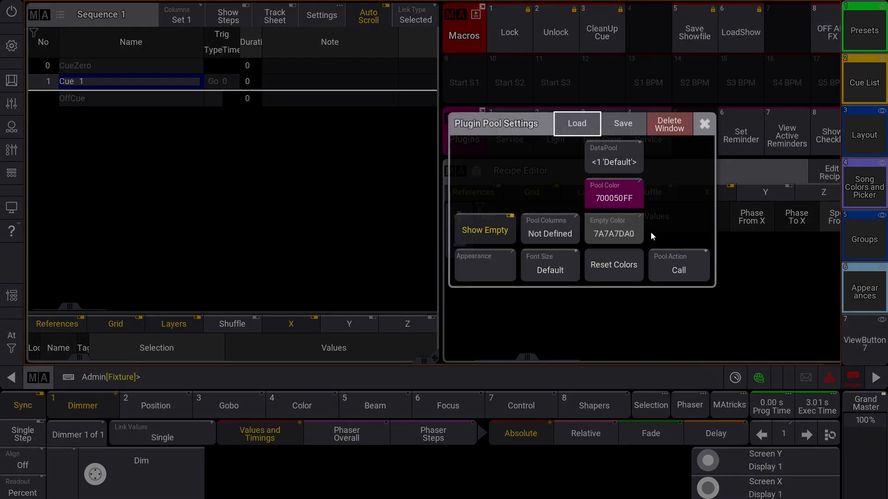
left_click(700, 268)
left_click(726, 214)
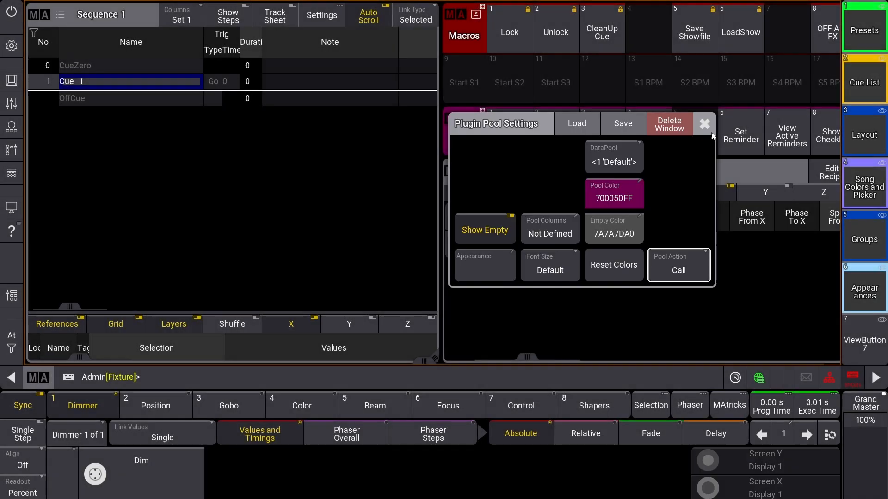
left_click(707, 127)
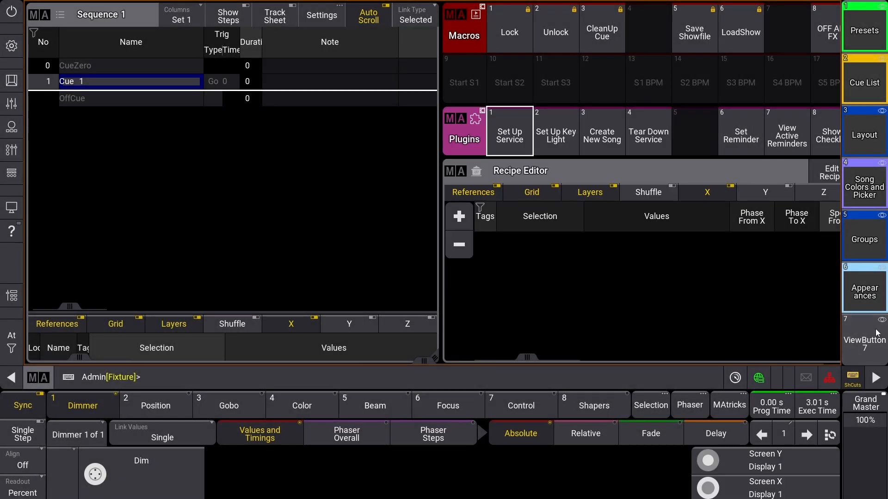
- Recall view 7 and examine the available pool actions in the Recipe Phasers preset pool settings
left_click(864, 342)
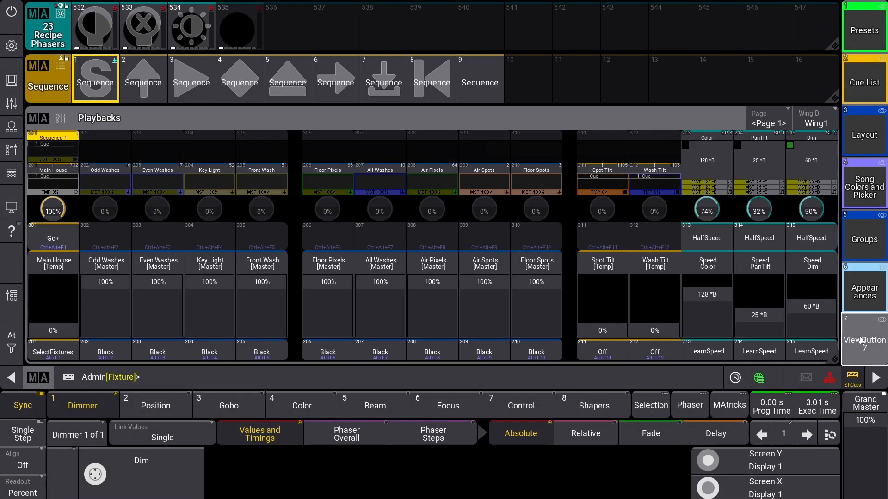
left_click(35, 14)
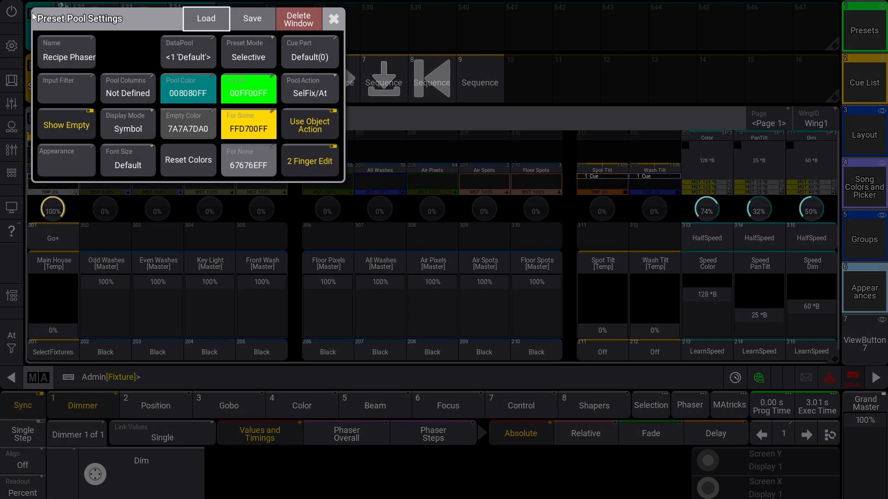
left_click(306, 88)
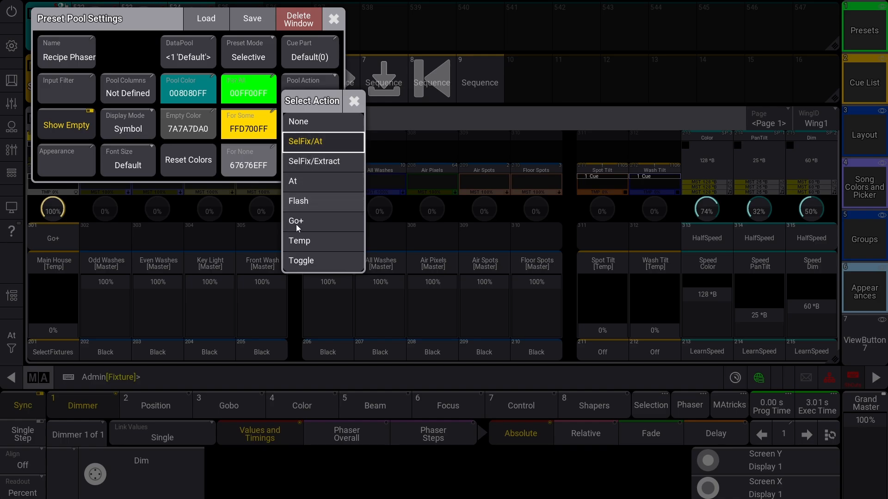
left_click(353, 102)
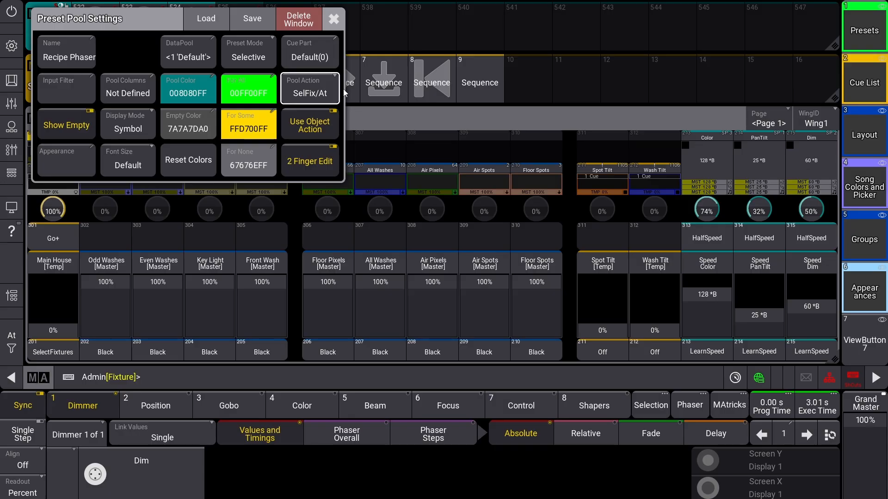
left_click(333, 19)
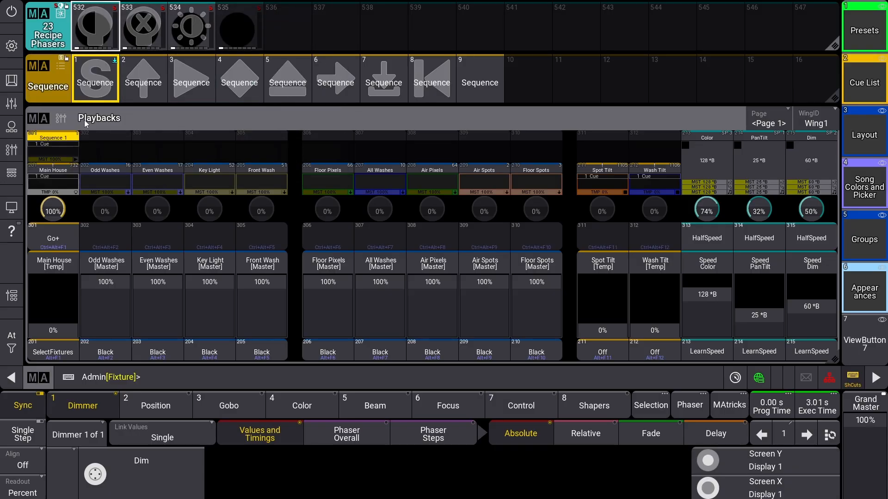
- Examine the available pool actions in the Sequence pool settings, keeping the action Select
left_click(41, 68)
left_click(273, 138)
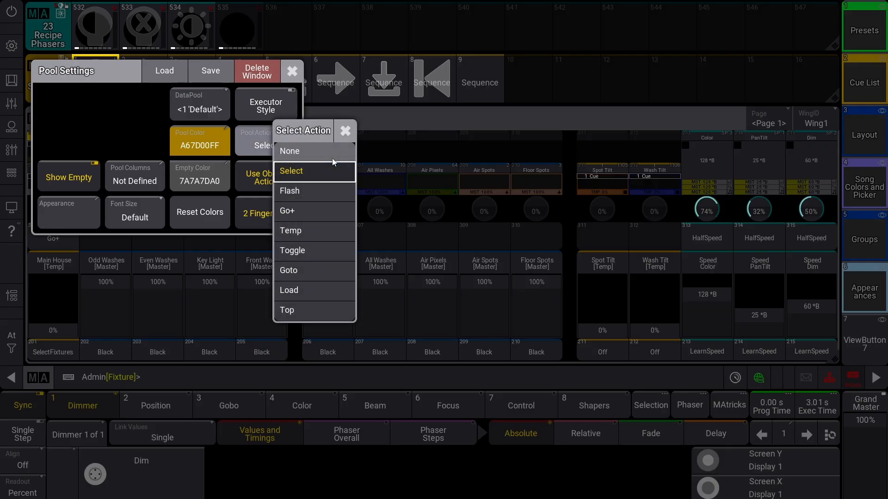
left_click(341, 168)
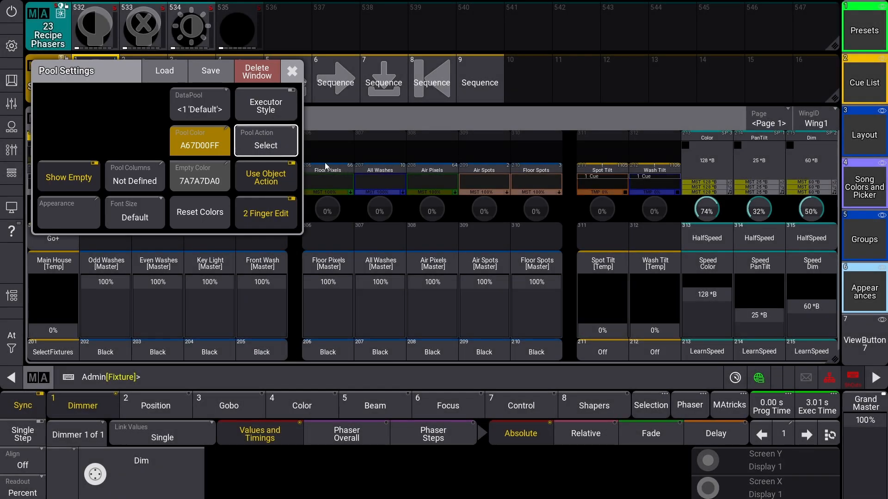
left_click(268, 138)
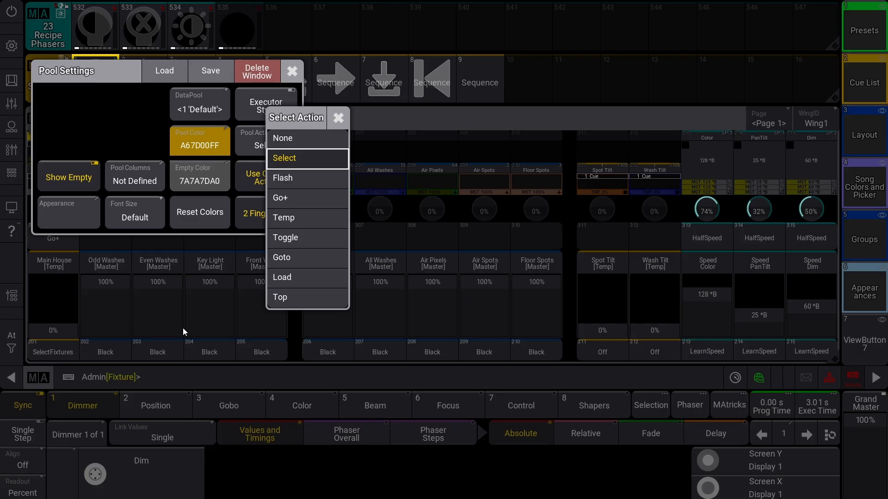
left_click(339, 117)
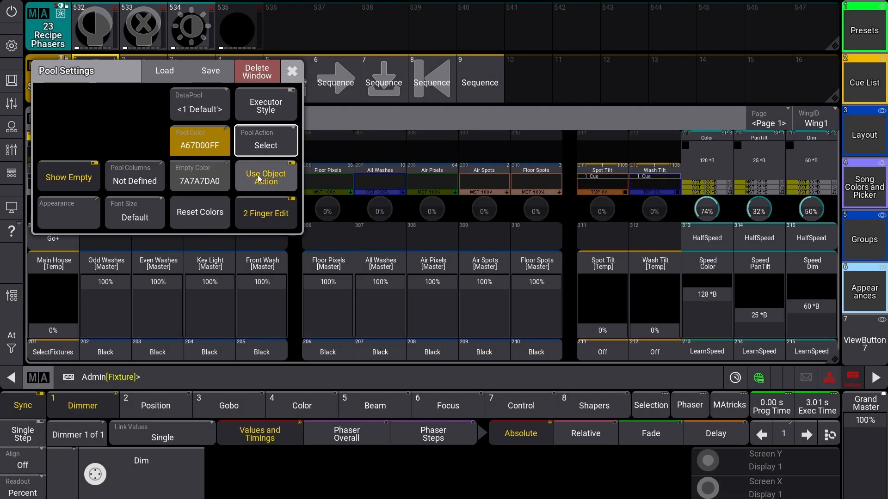
- Toggle Use Object Action off and back on for the Sequence pool, and close its settings
left_click(285, 180)
left_click(286, 180)
left_click(285, 179)
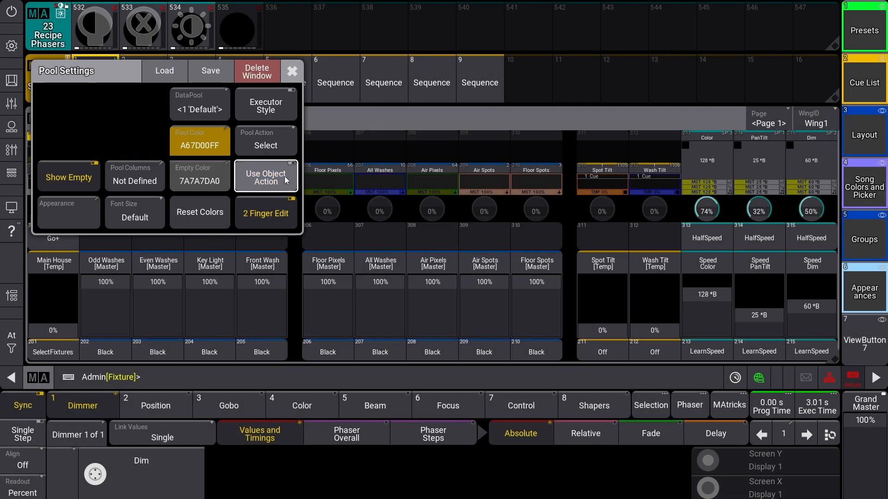
left_click(285, 180)
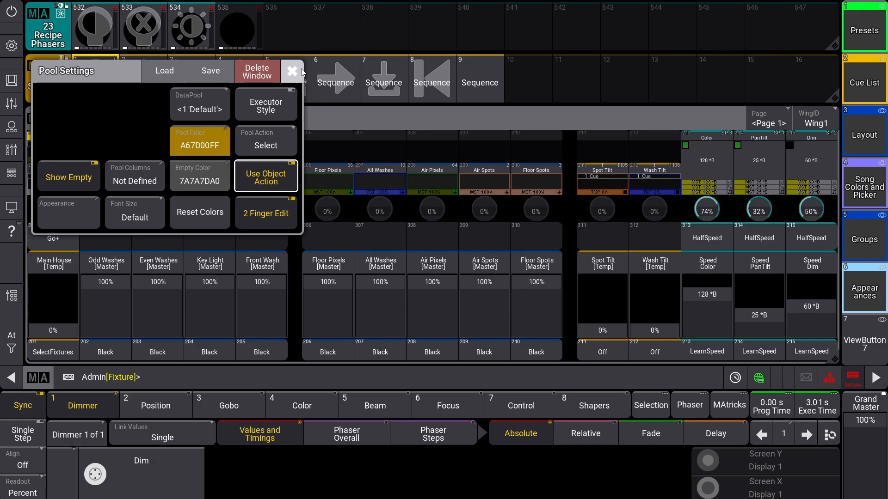
left_click(296, 72)
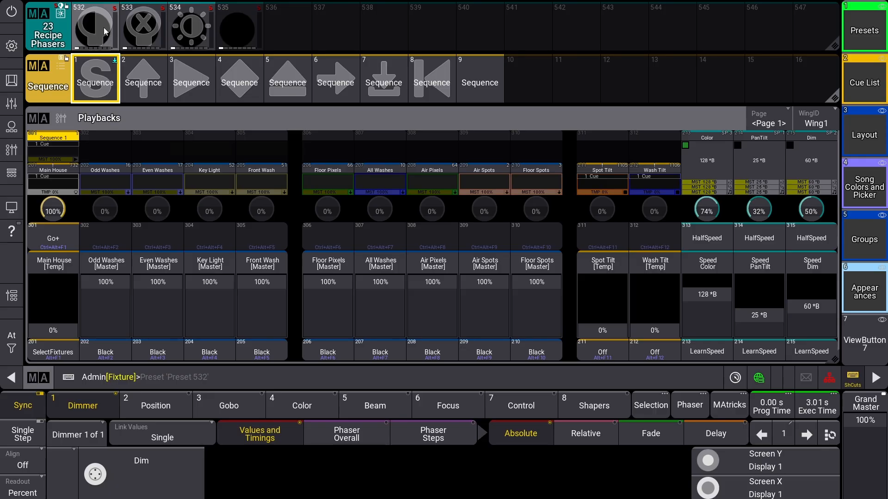
- Open the settings of preset 532 in the Recipe Phasers pool and examine its available object actions
right_click(83, 26)
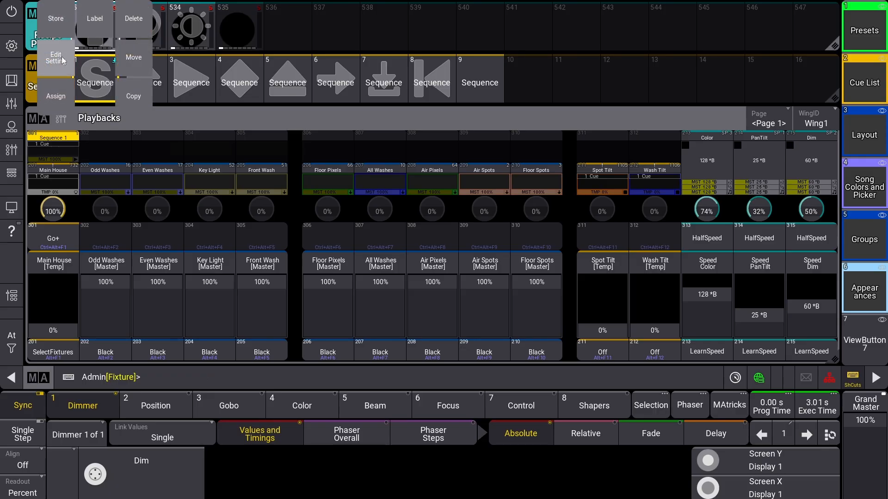
left_click(62, 56)
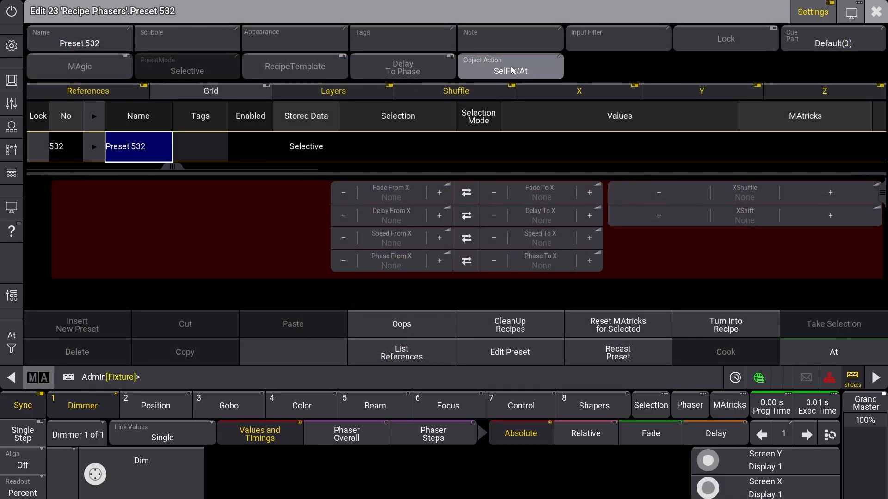
left_click(511, 70)
left_click(561, 43)
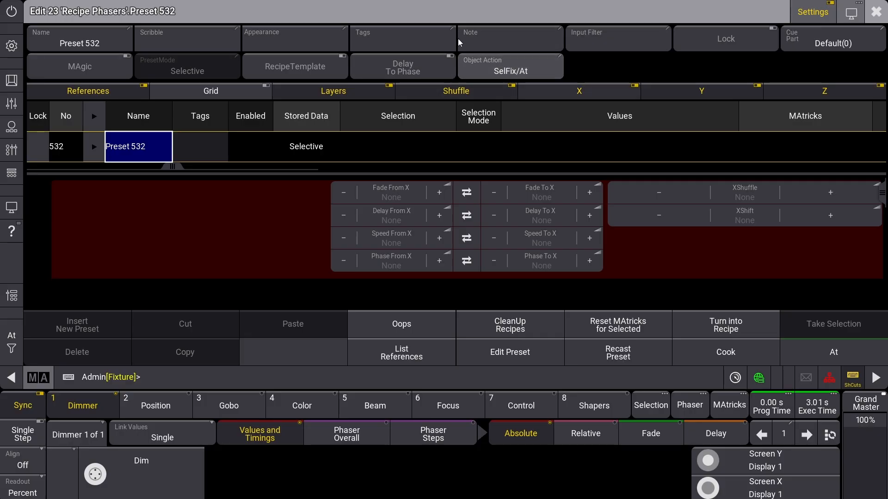
- Set the object action of preset 532 to Pool Default and return it to SelFix/At
left_click(532, 73)
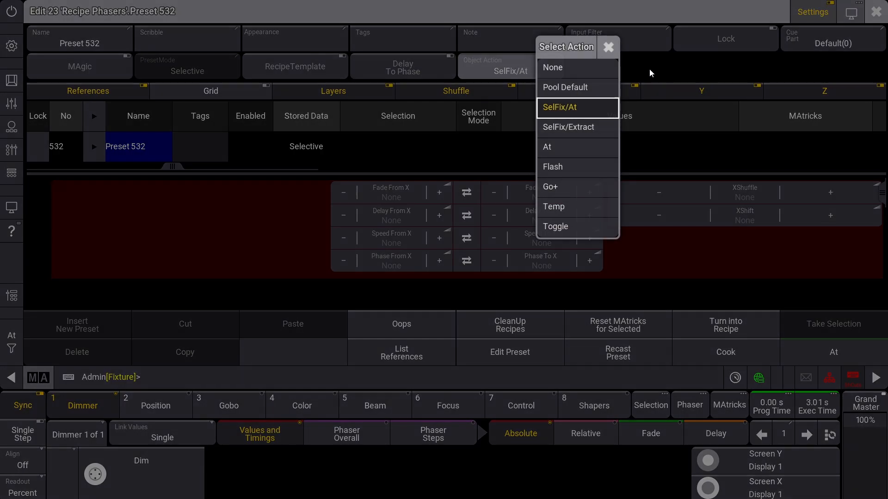
left_click(583, 84)
left_click(555, 70)
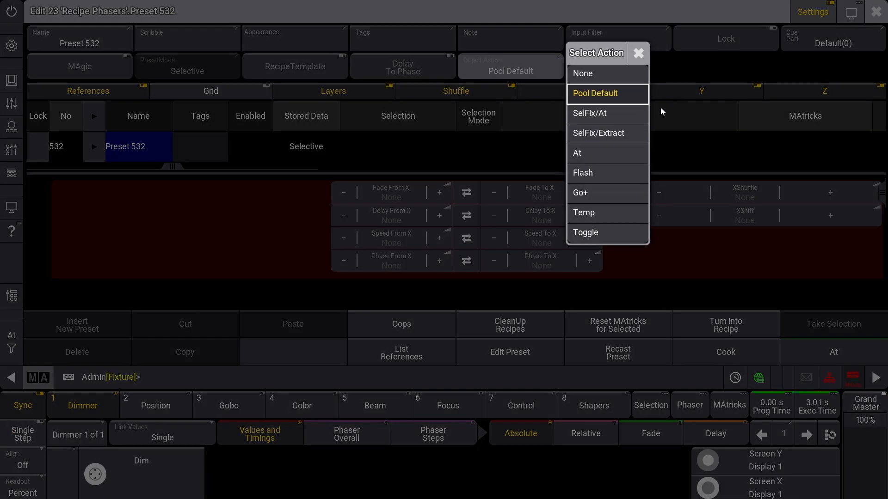
left_click(596, 113)
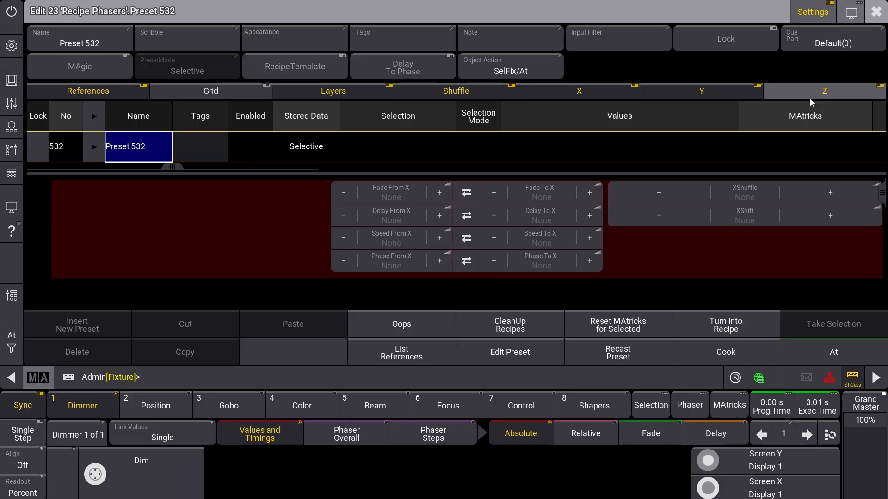
- Close the preset 532 editor and trigger preset 535 in the Recipe Phasers pool
left_click(541, 72)
left_click(875, 12)
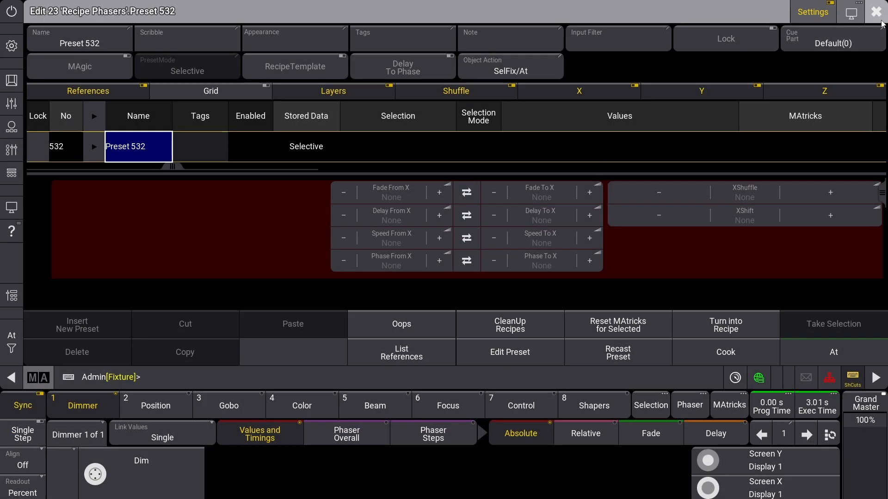
left_click(875, 12)
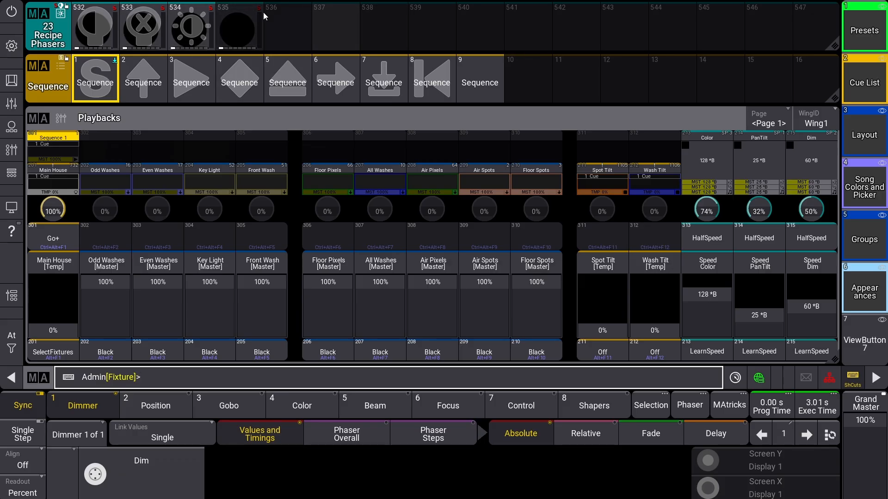
left_click(242, 32)
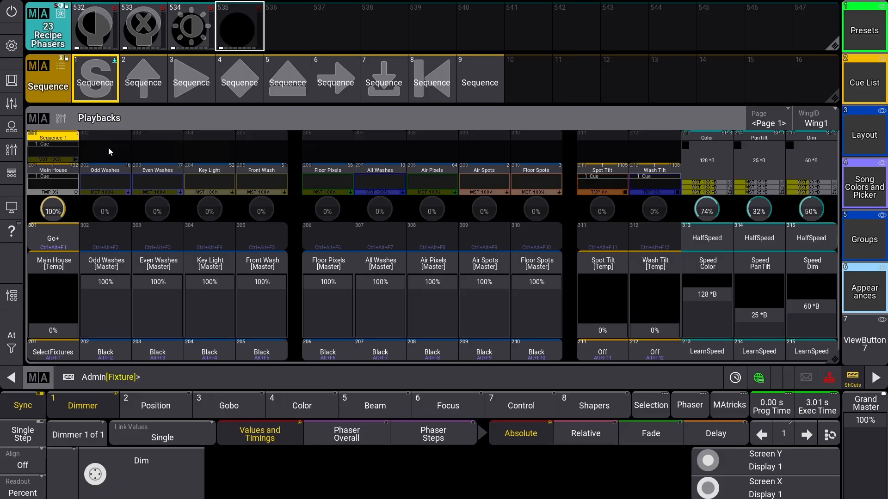
- Examine the available object actions in the settings of Sequence 1, keeping Select, and close the sequence editor
left_click(77, 93)
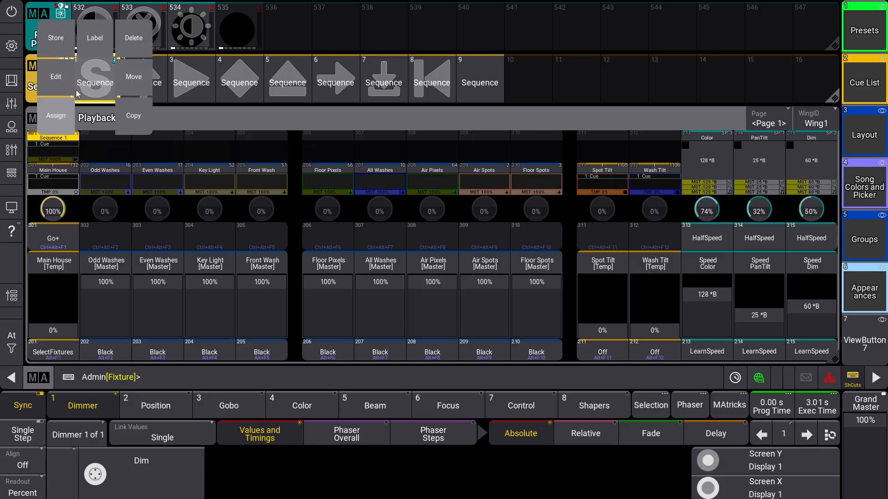
left_click(56, 76)
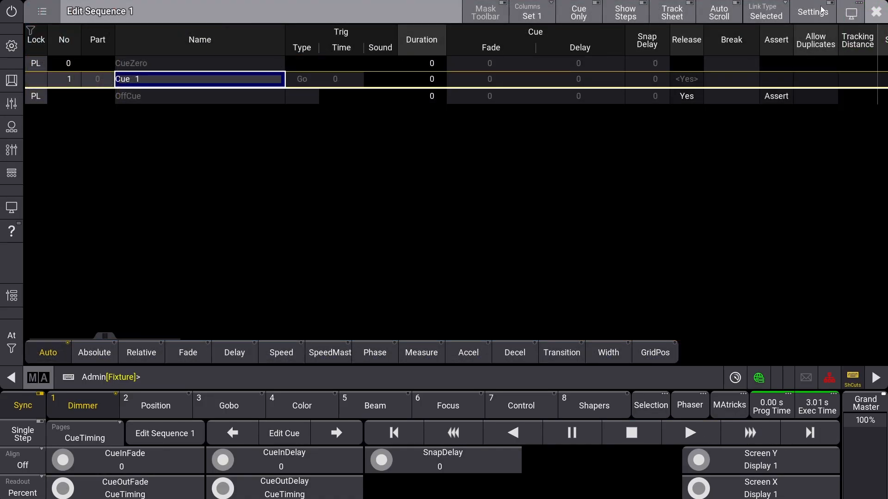
left_click(821, 10)
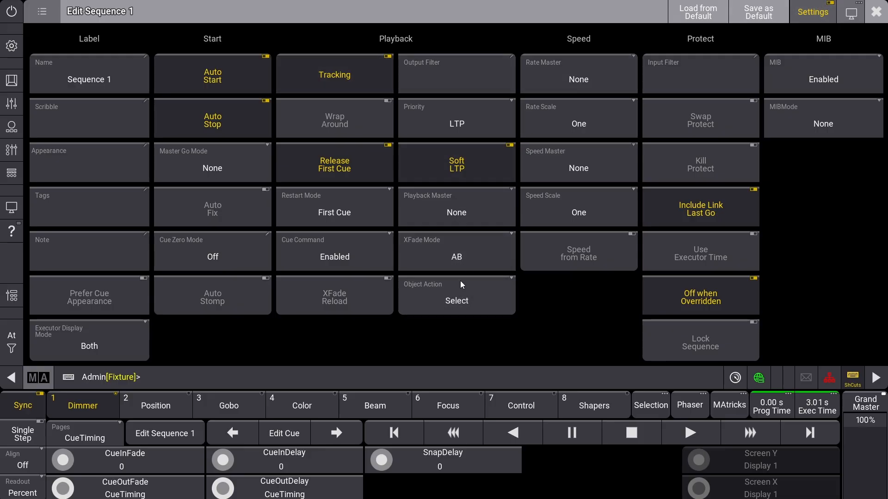
left_click(495, 296)
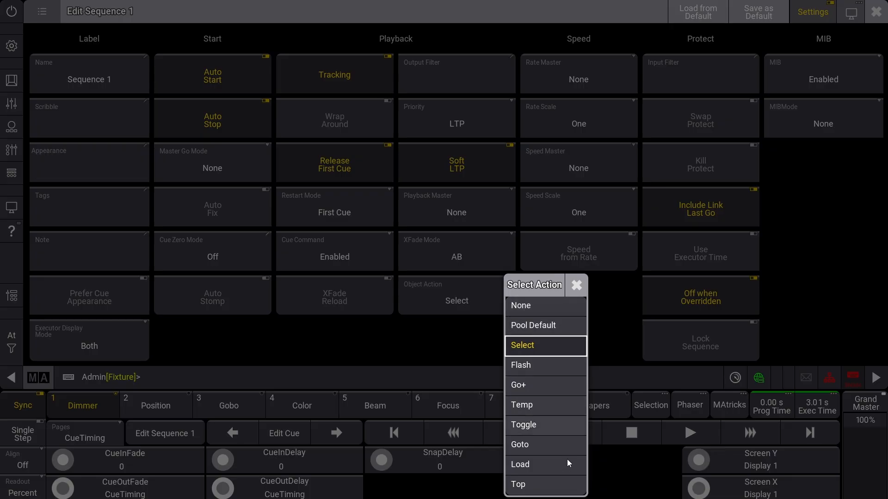
left_click(579, 285)
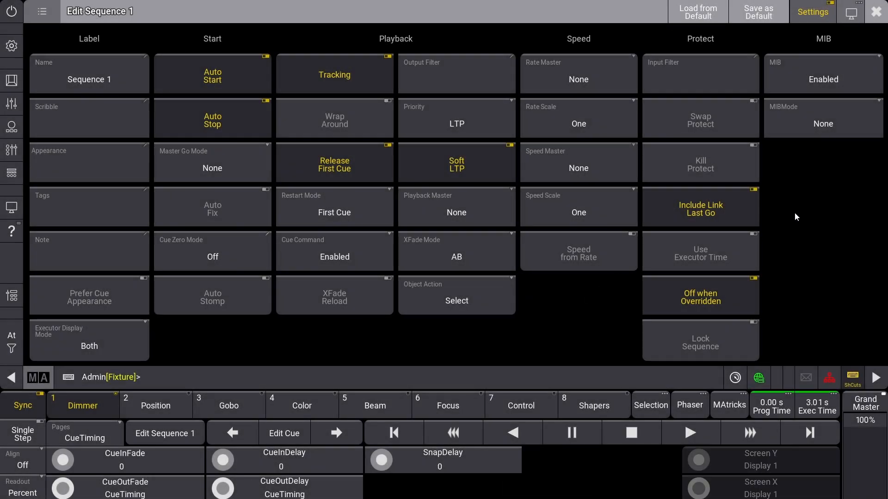
left_click(879, 19)
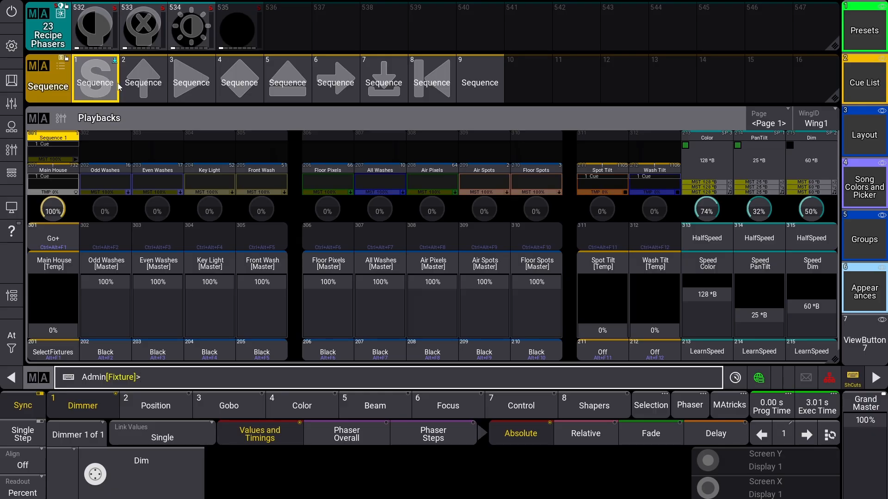
left_click(204, 375)
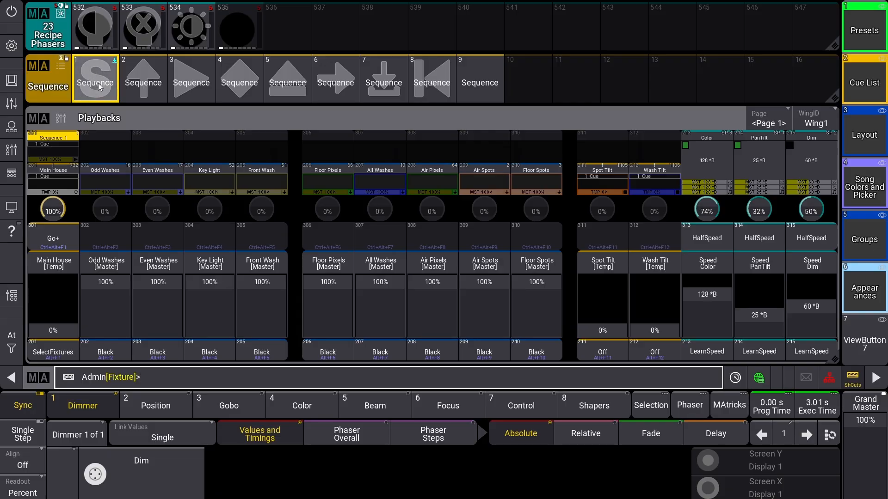
- Test the Flash object action of sequence 2 by triggering and releasing it repeatedly from the Sequence pool
left_click(145, 86)
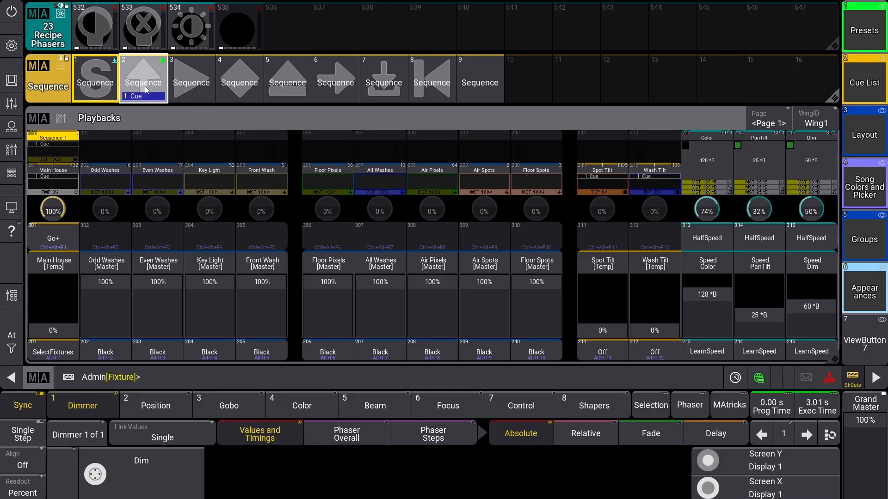
left_click(145, 86)
left_click(145, 86)
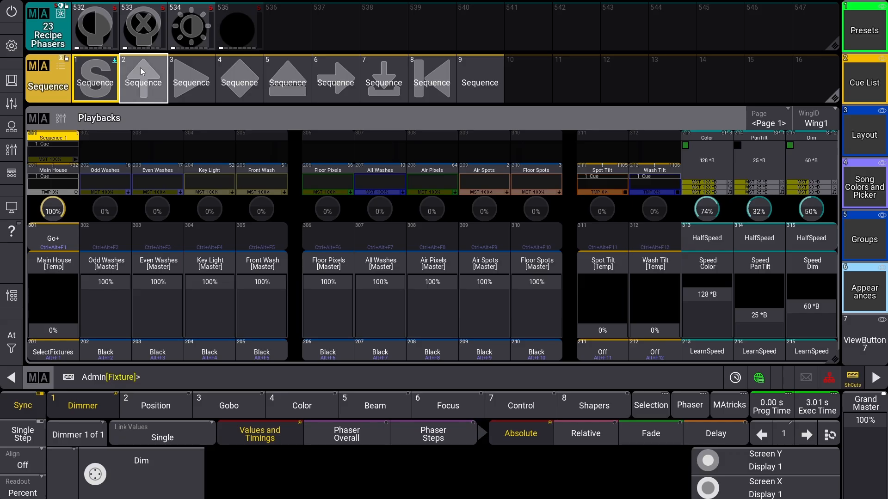
left_click(142, 71)
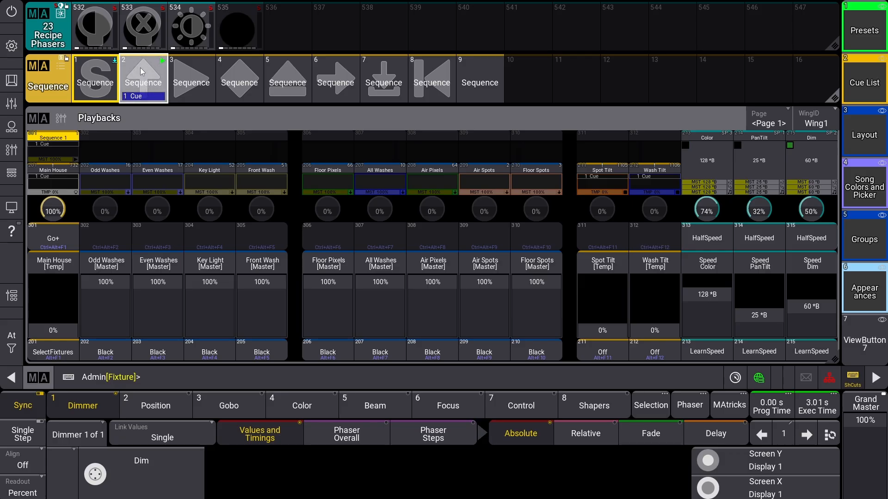
left_click(141, 71)
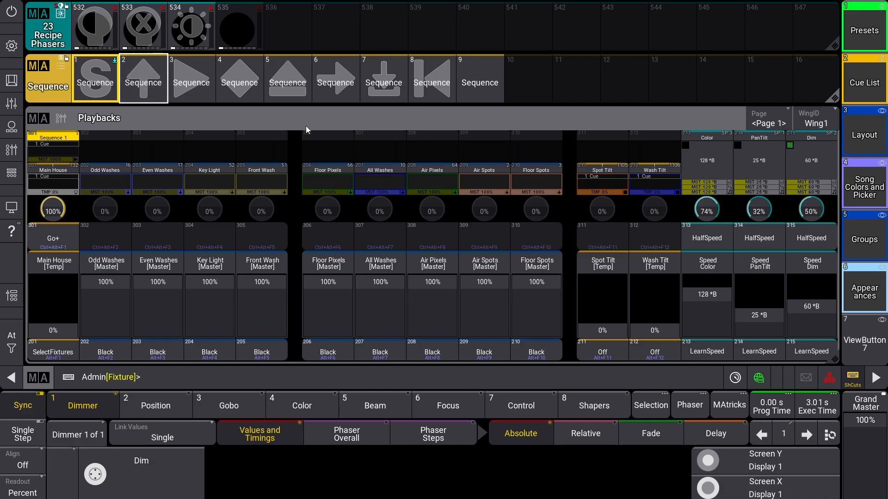
- Test the Go+ object action of sequence 3 by triggering it repeatedly, and switch the sequence off
left_click(197, 90)
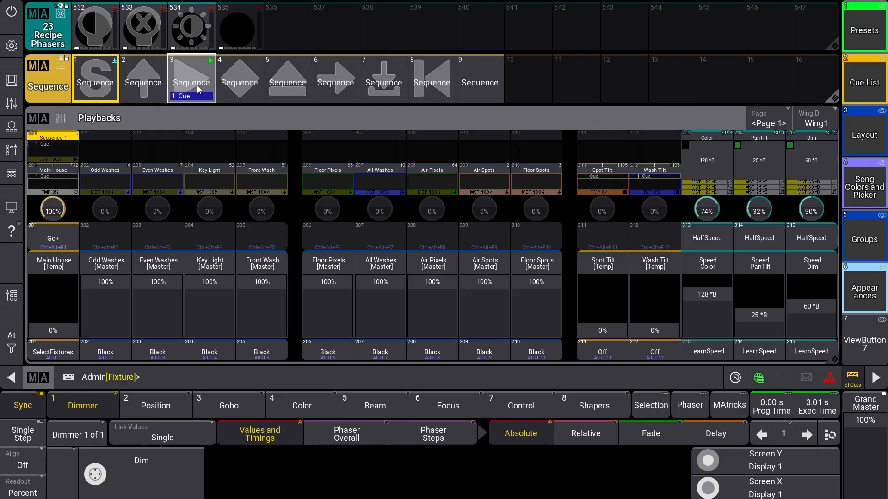
left_click(198, 89)
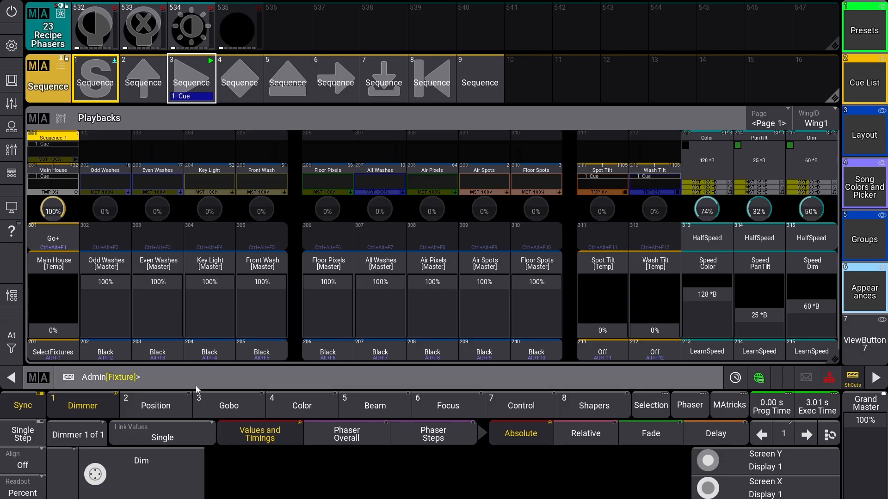
left_click(187, 71)
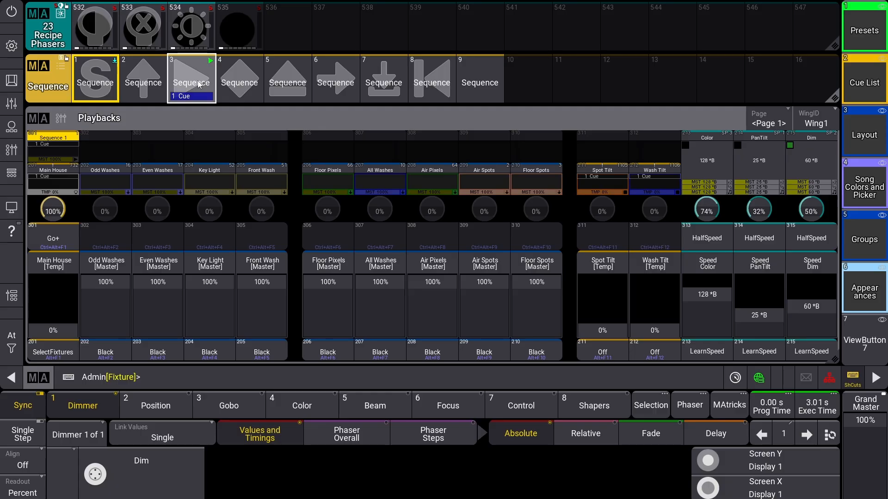
left_click(198, 84)
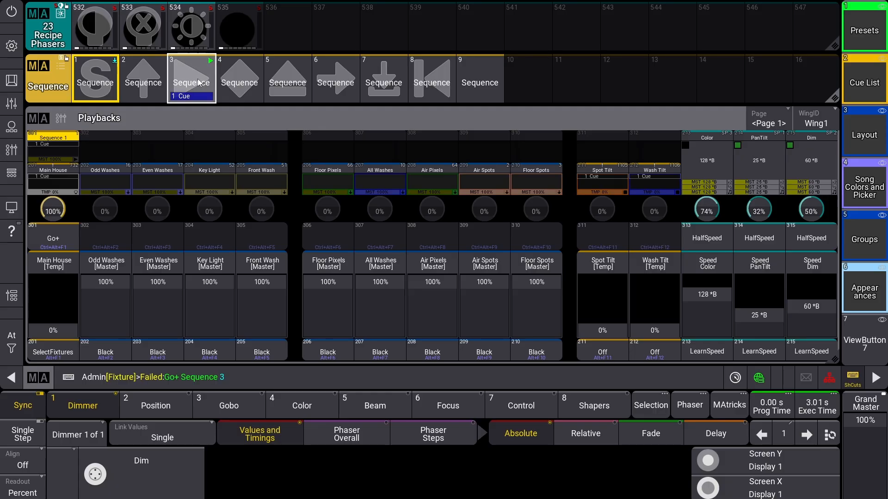
left_click(197, 84)
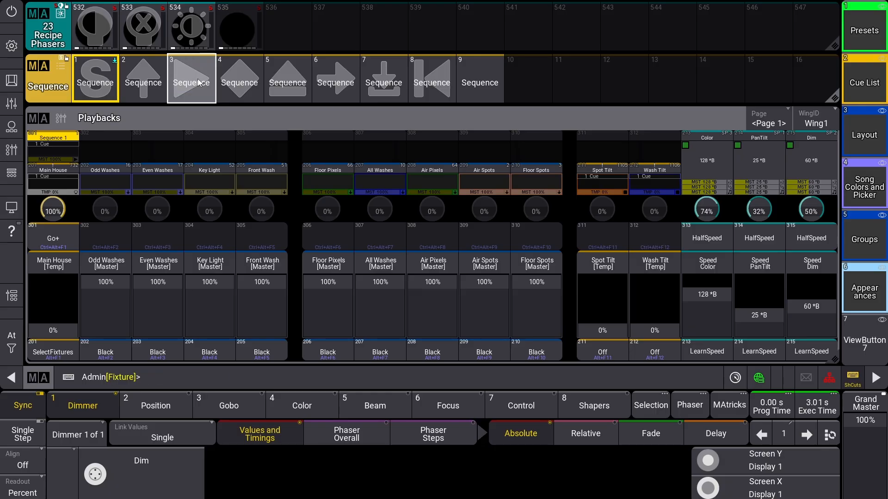
- Test the Temp object action of sequence 4 by triggering and releasing it repeatedly
left_click(239, 88)
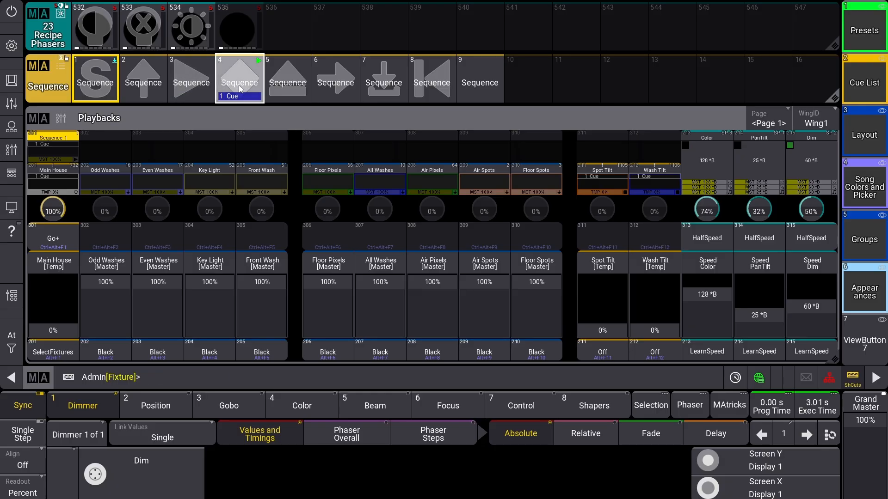
left_click(239, 88)
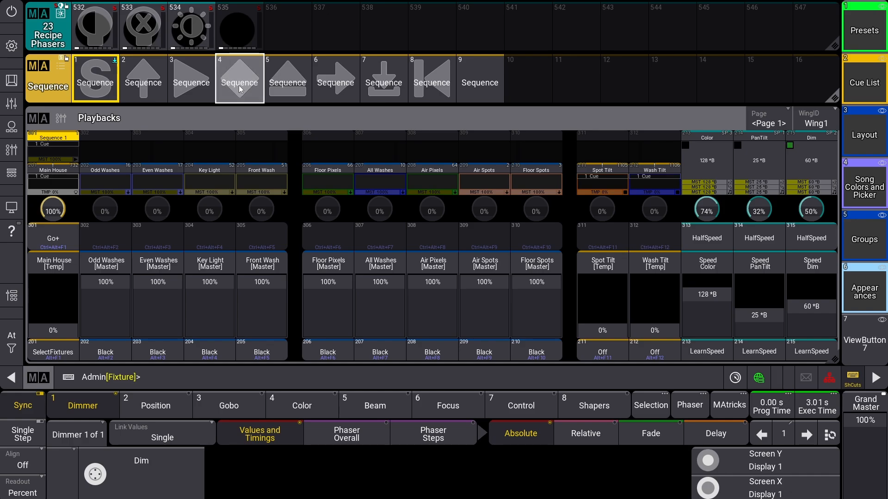
left_click(240, 88)
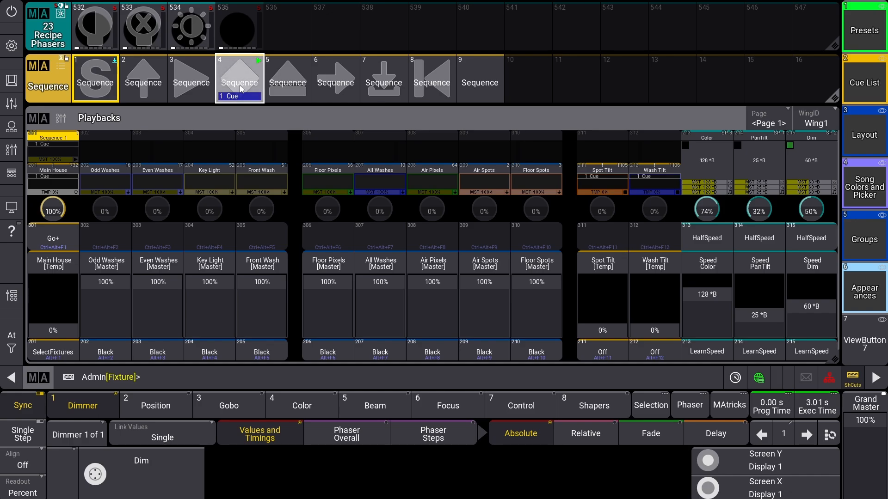
left_click(241, 89)
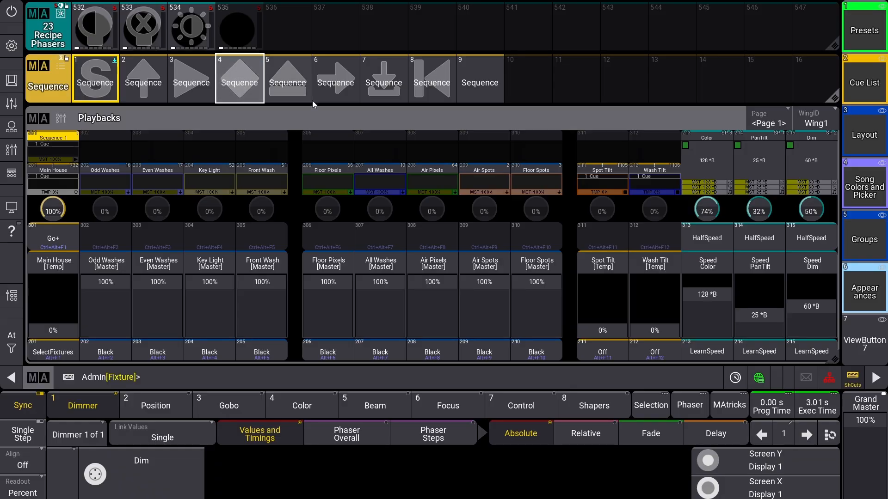
- Test the Toggle object action of sequence 5 by switching the sequence on and off
left_click(287, 96)
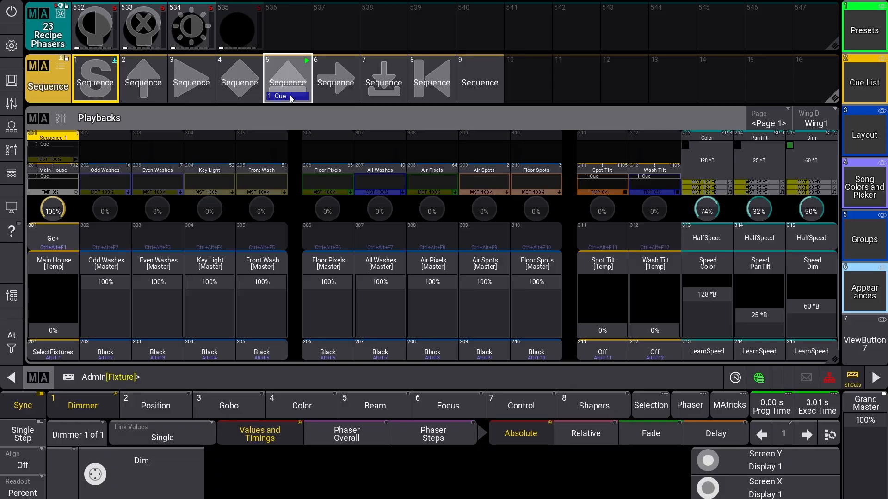
left_click(290, 97)
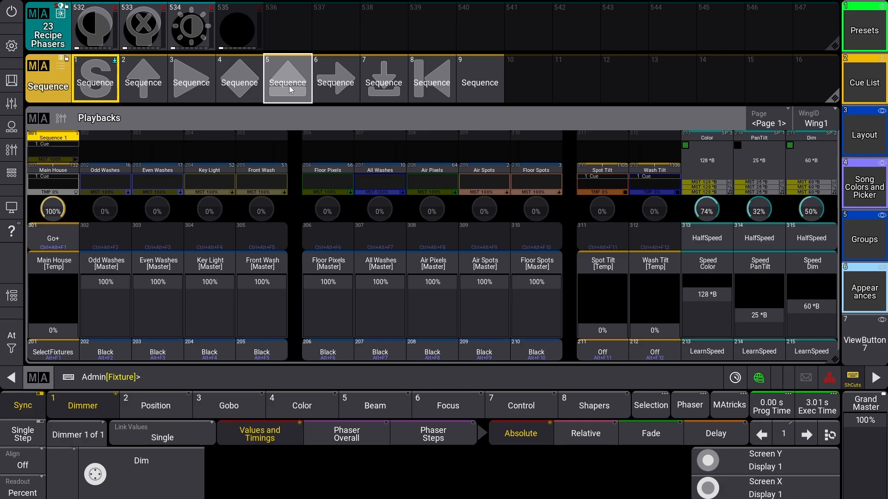
key("Escape")
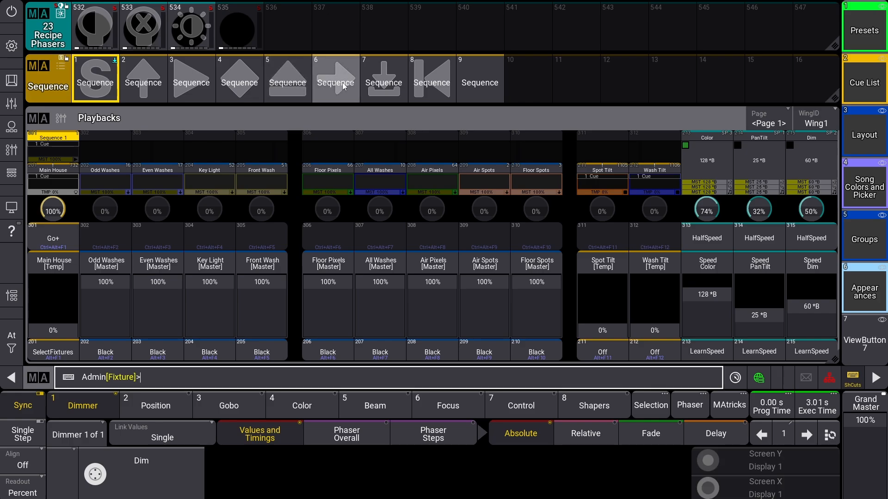
- Test the Goto object action of sequence 6 by going to Cue 1, CueZero and OffCue
left_click(332, 83)
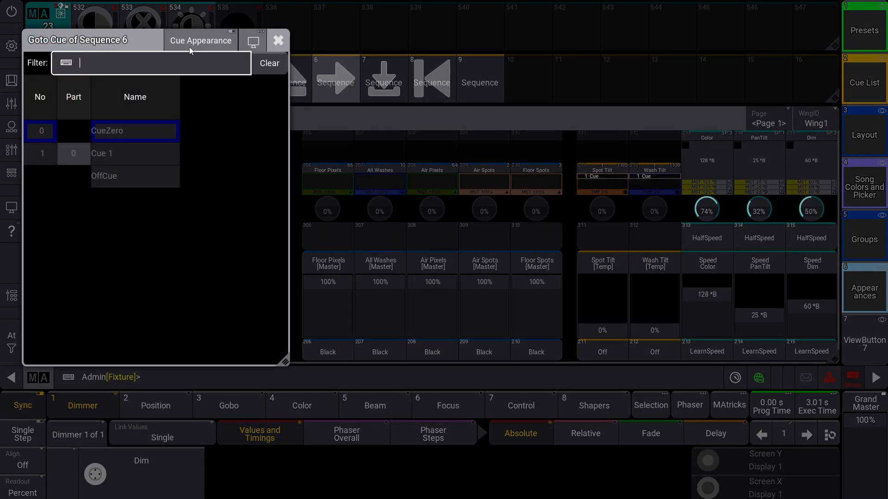
left_click(92, 158)
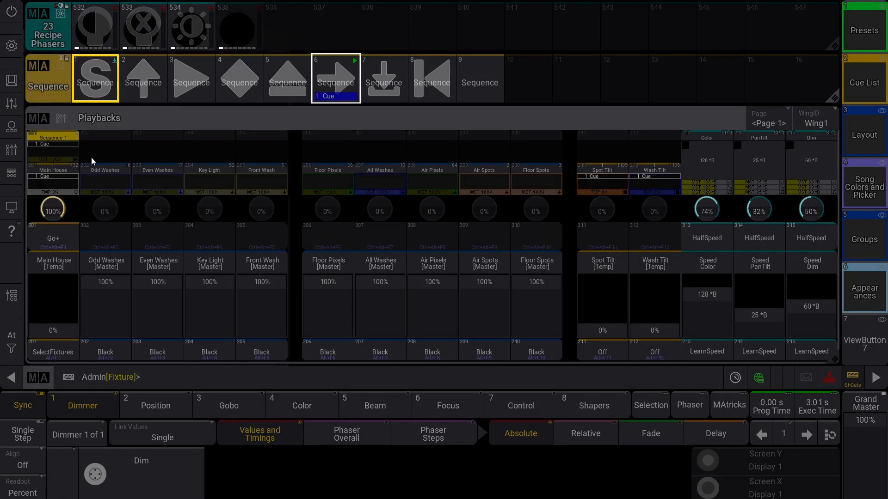
left_click(334, 85)
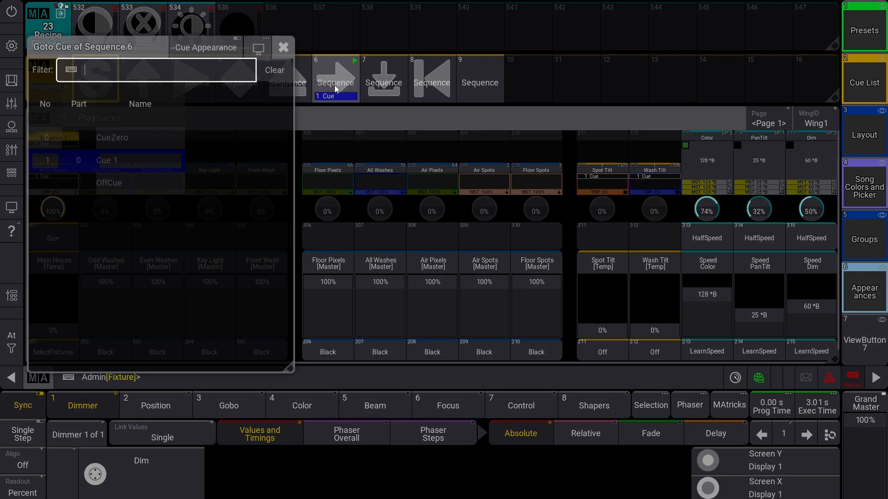
left_click(122, 139)
left_click(379, 99)
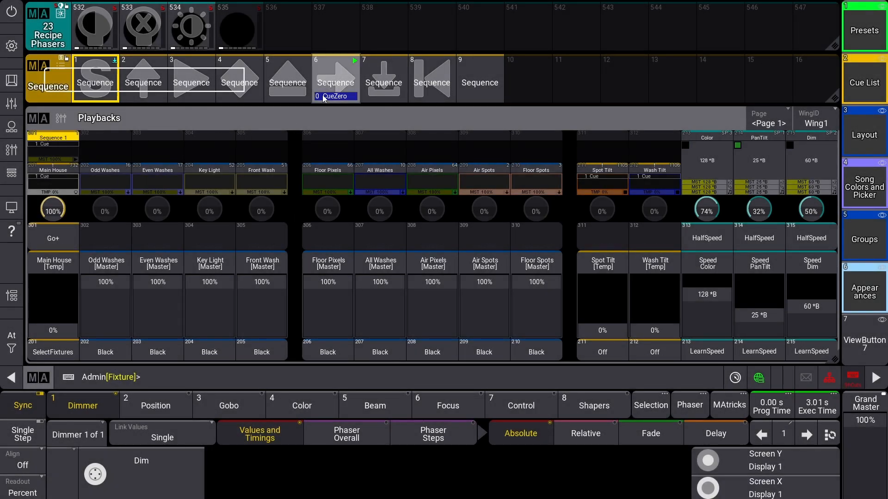
left_click(127, 192)
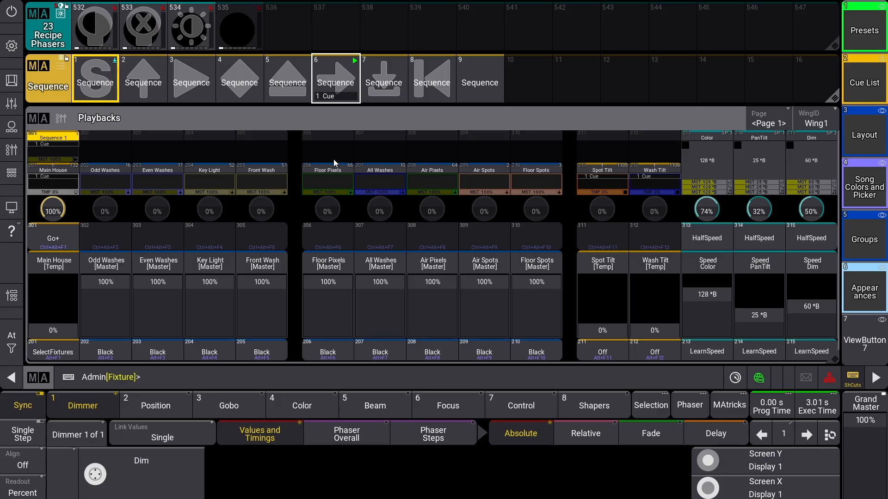
left_click(336, 95)
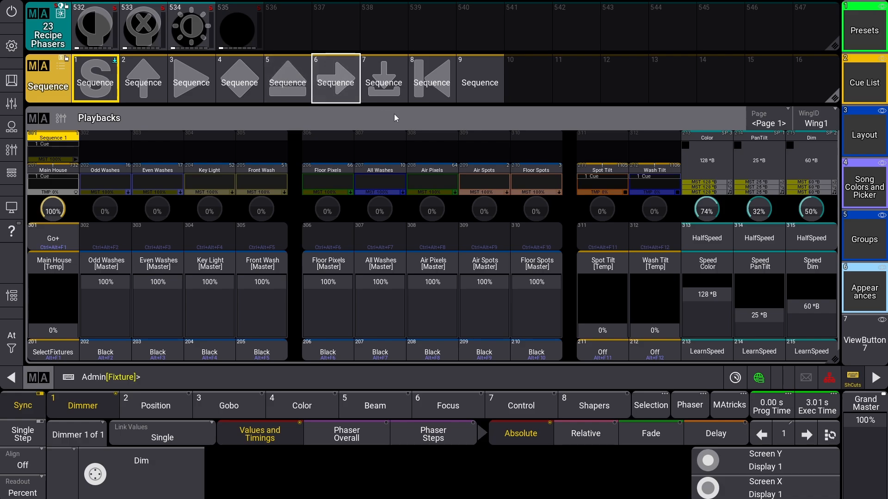
- Test the Load object action of sequence 7 by loading Cue 1
left_click(392, 85)
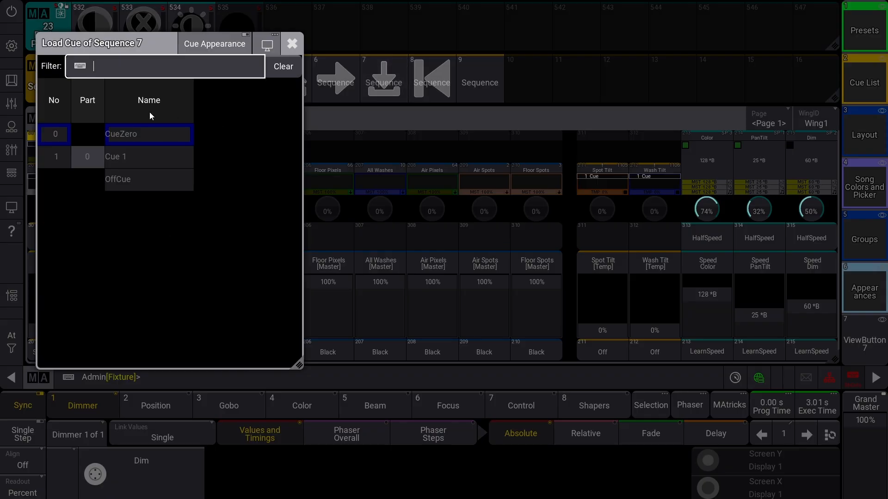
left_click(141, 158)
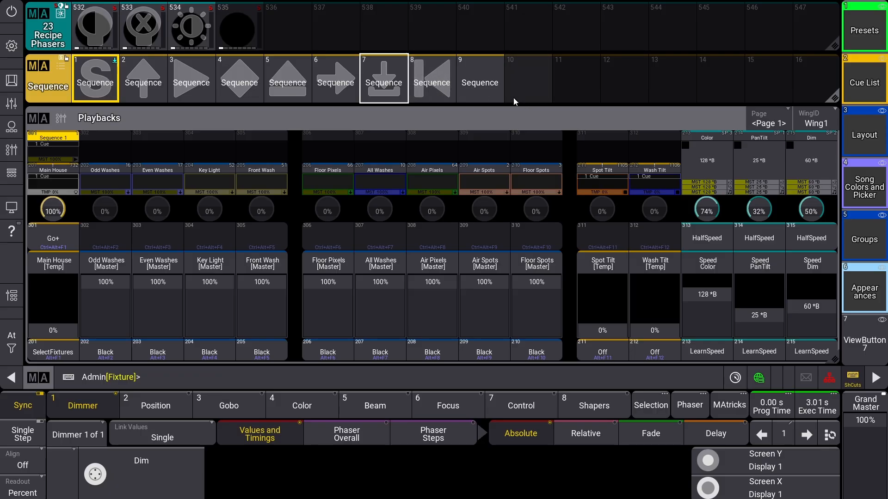
- Select sequence 9 in the Sequence pool, check its contents in the Cue List view, and return to the pools and playbacks view
left_click(501, 94)
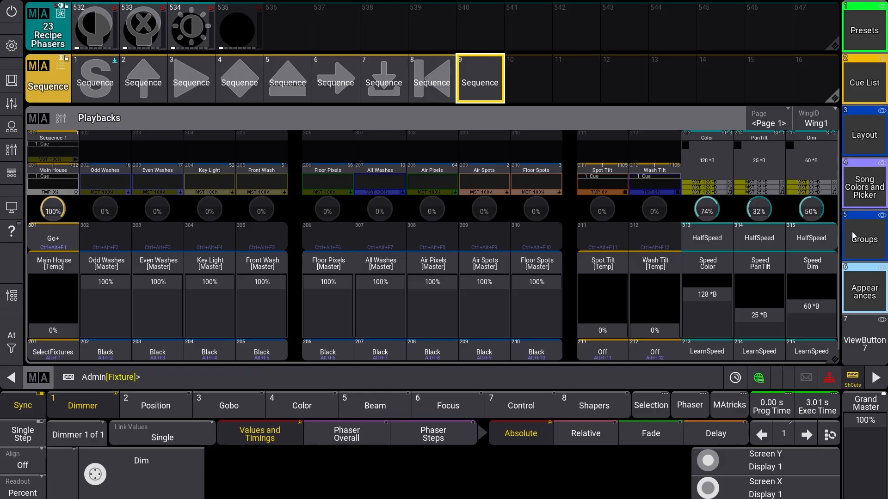
left_click(864, 80)
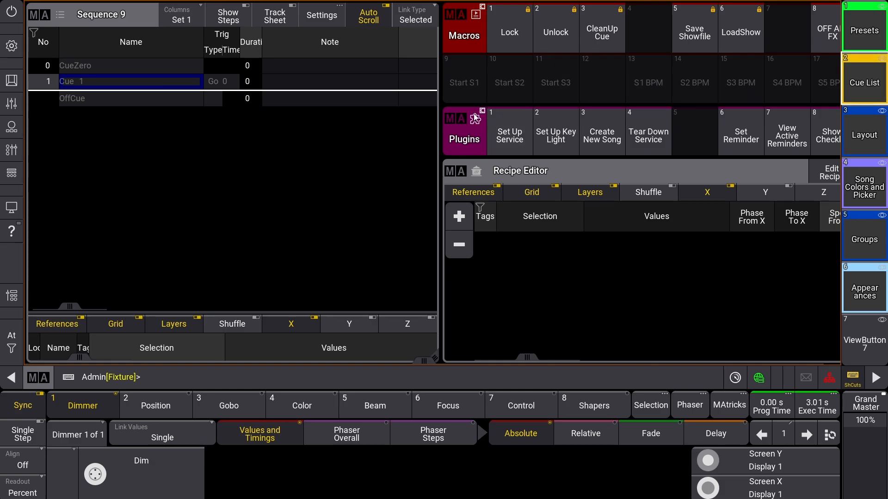
left_click(863, 342)
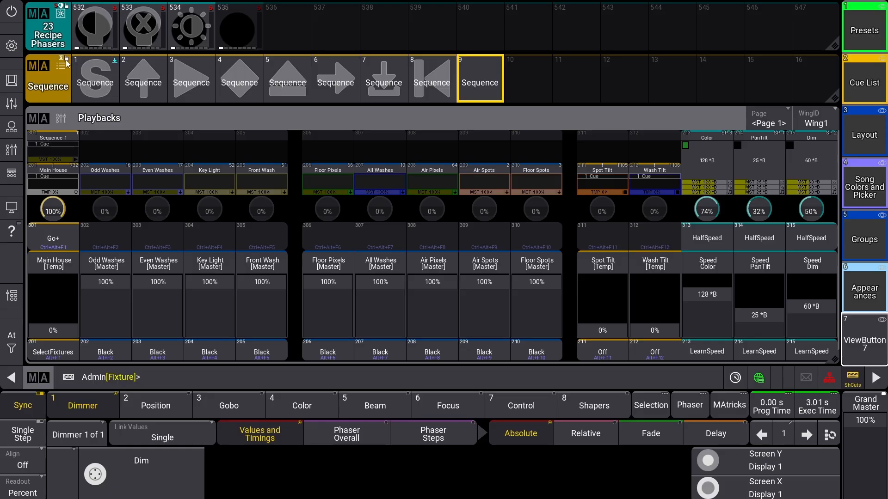
- Switch Use Object Action off and back on in the Sequence pool settings, and close the settings
left_click(32, 70)
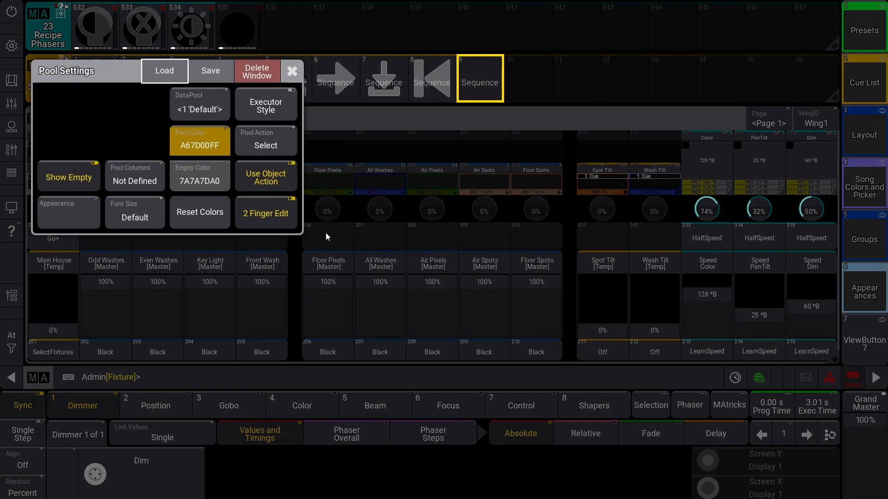
left_click_drag(104, 72, 103, 110)
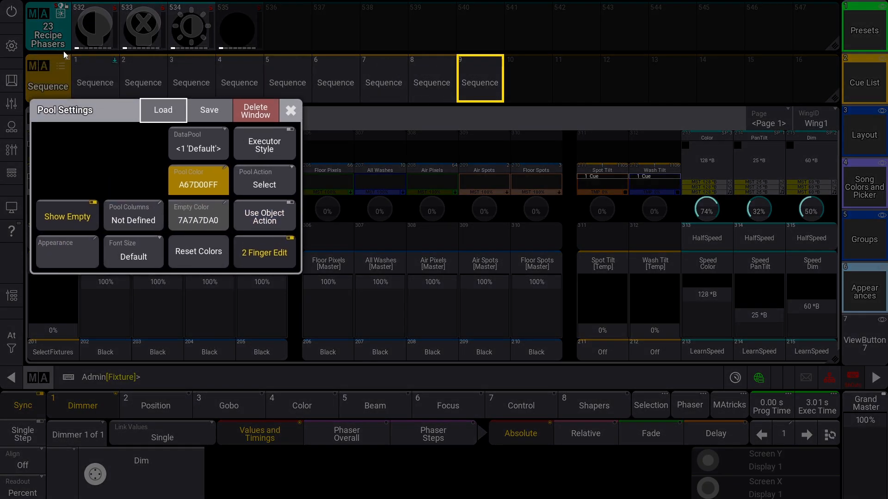
left_click(286, 214)
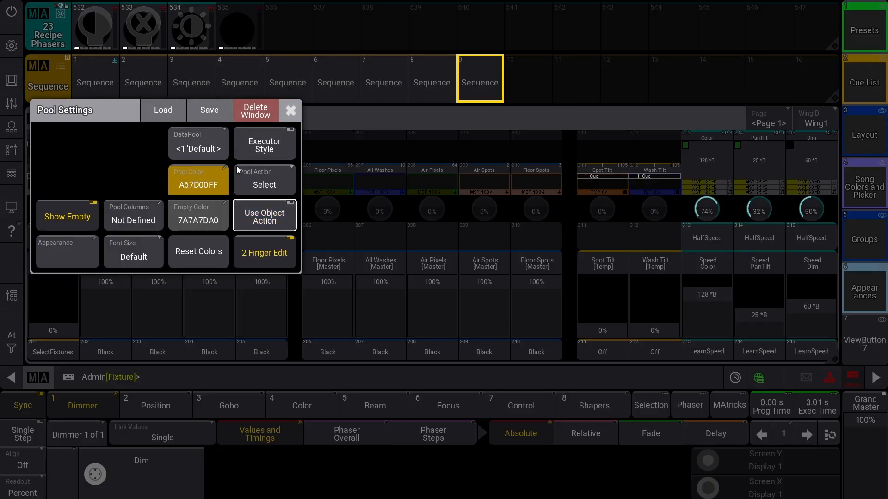
left_click(266, 215)
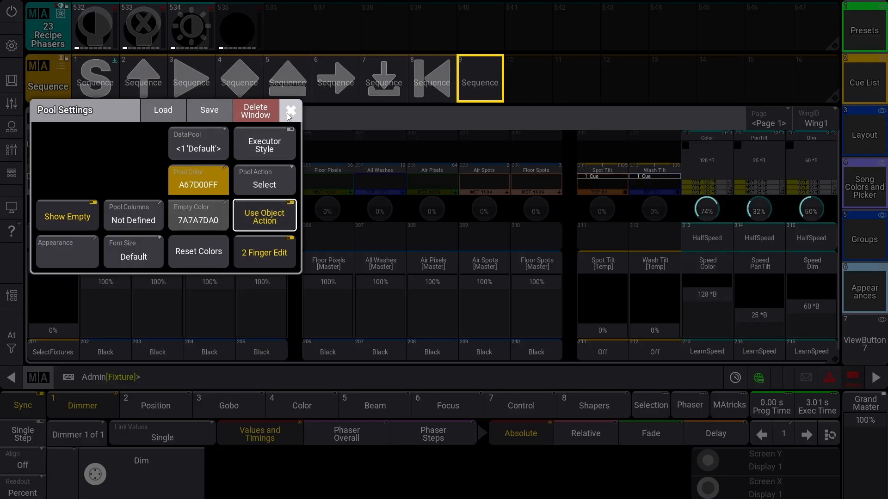
left_click(287, 113)
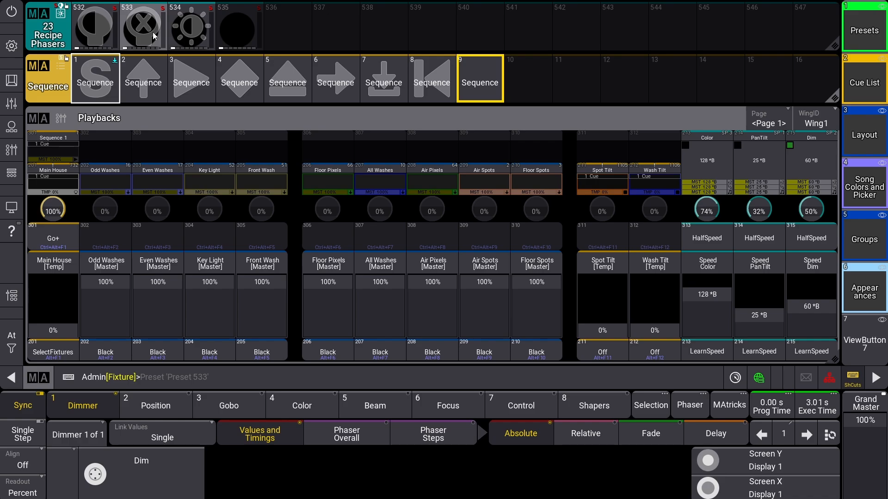
- Delete the sequence 1 assignment from executor 301 in the Playbacks window
left_click(170, 43)
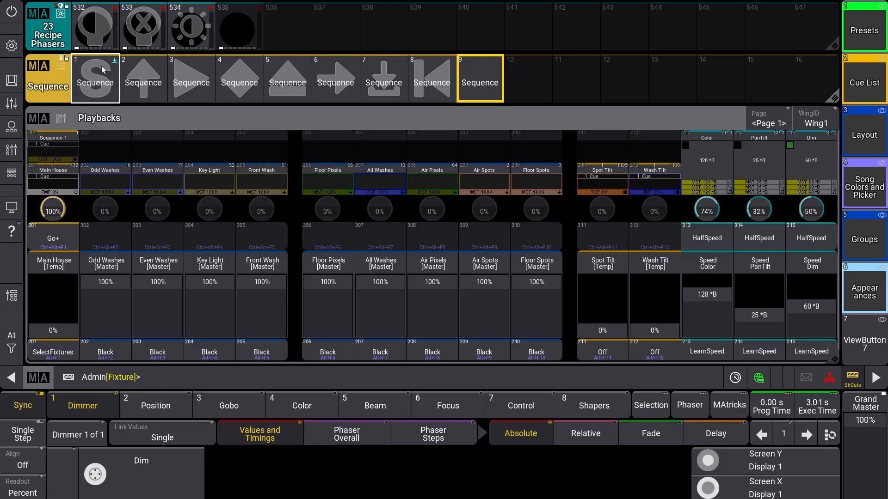
key("Delete")
left_click(61, 142)
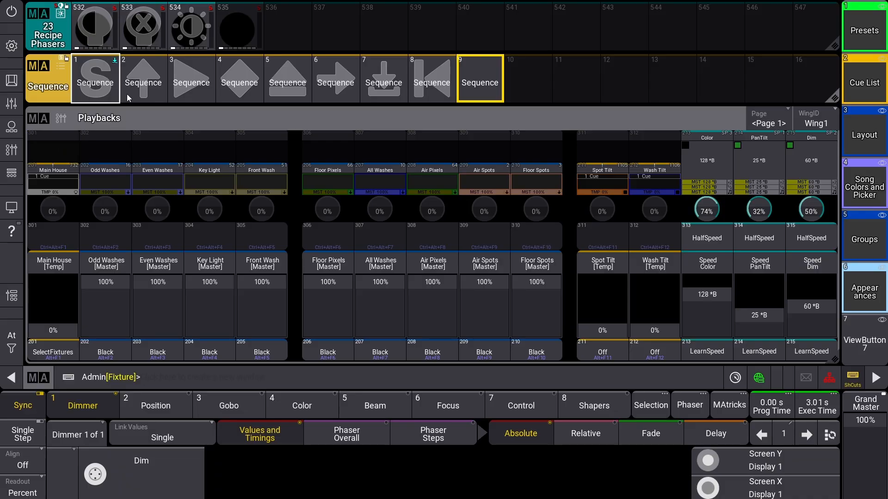
- Assign sequence 1 from the Sequence pool to the empty executor 301
left_click_drag(102, 89, 50, 118)
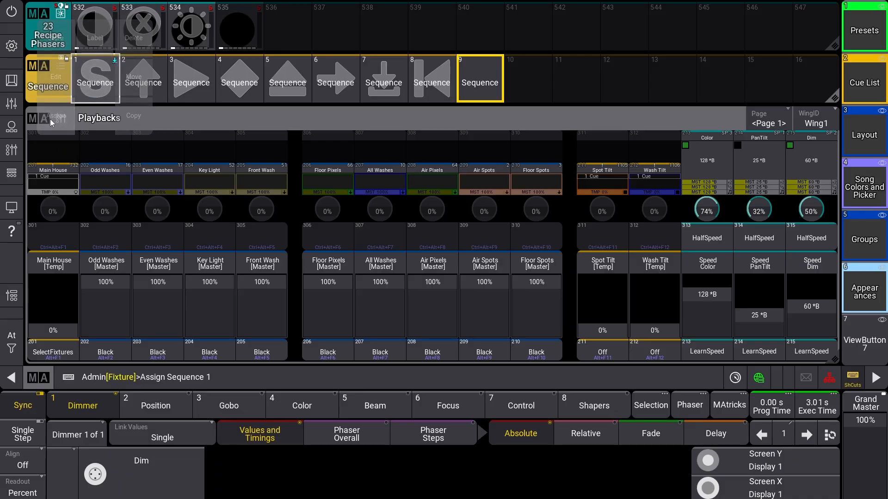
left_click(55, 147)
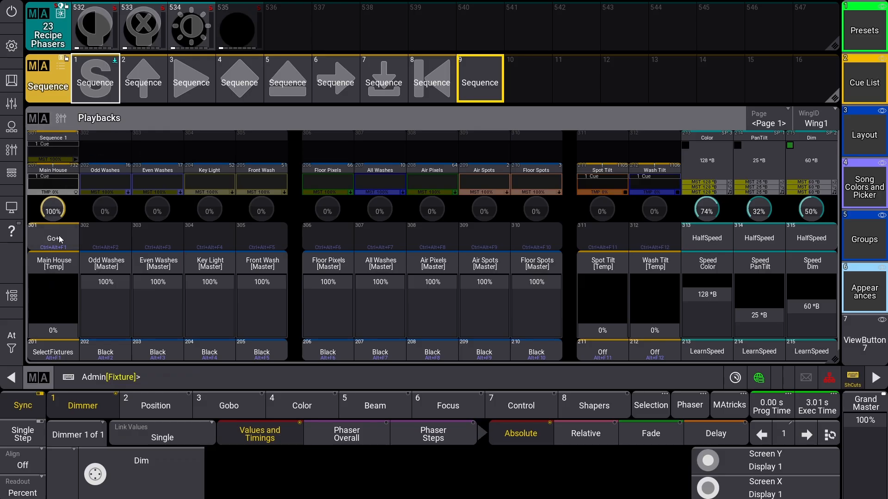
left_click(46, 228)
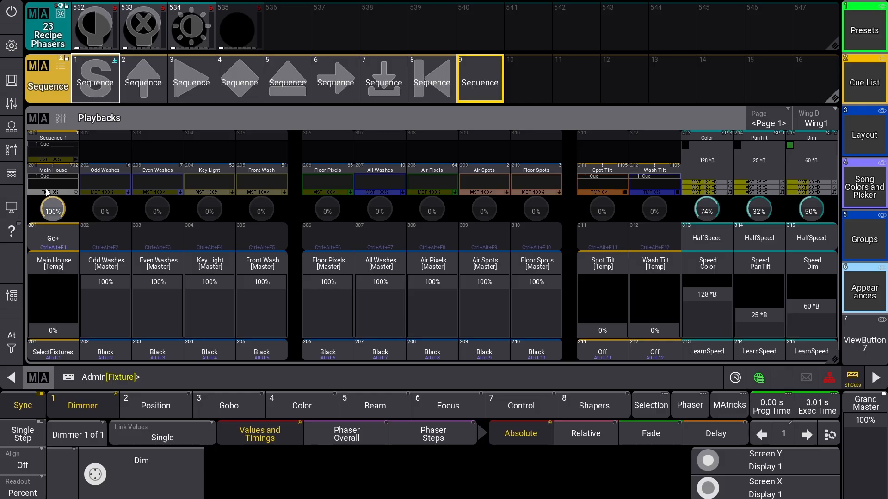
- Set the master encoder value of sequence 1 on executor 301 to 60%
left_click(53, 211)
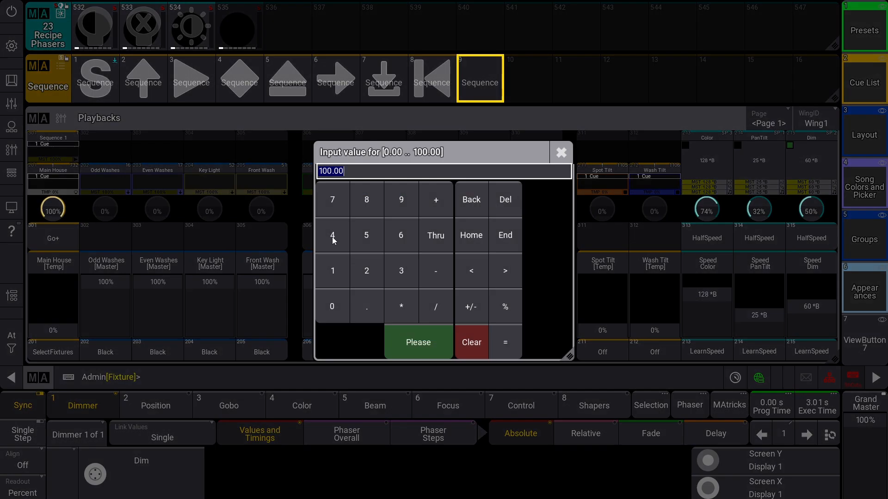
left_click(401, 235)
left_click(331, 306)
left_click(389, 337)
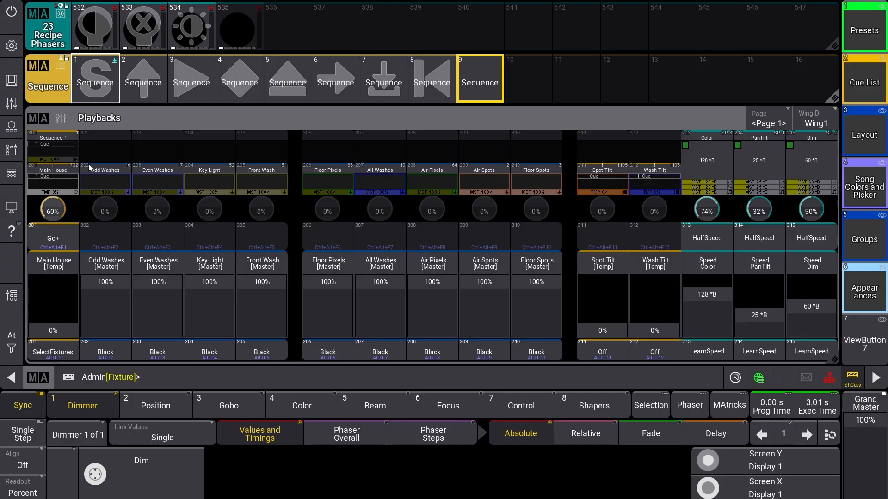
- Set the master encoder of executor 301 to 100% and raise the Color speed master to about 164 BPM
left_click(48, 205)
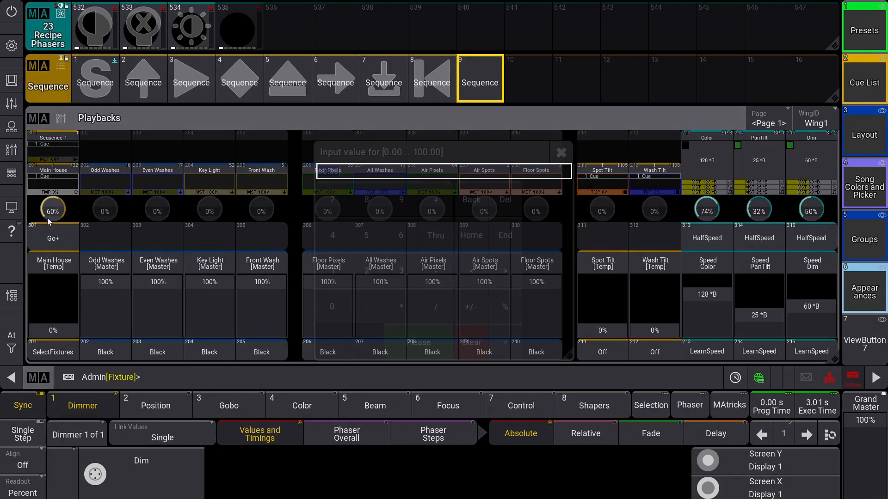
left_click(333, 270)
left_click(332, 306)
left_click(332, 307)
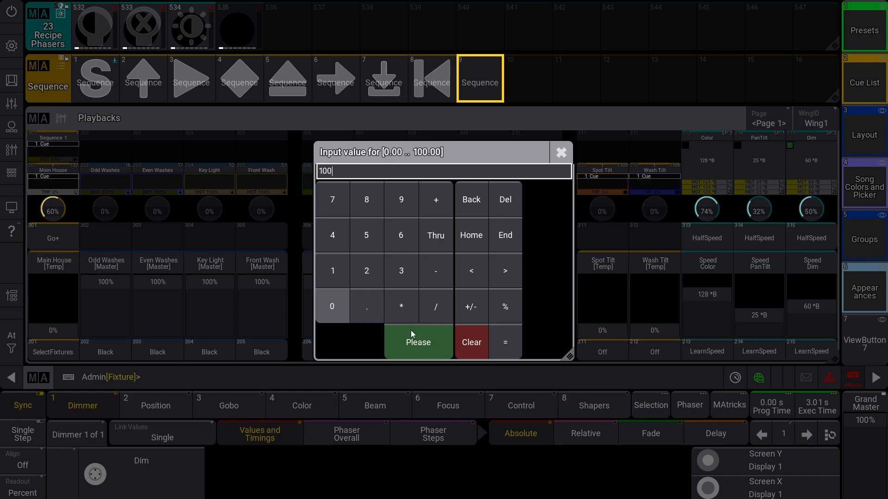
left_click(414, 340)
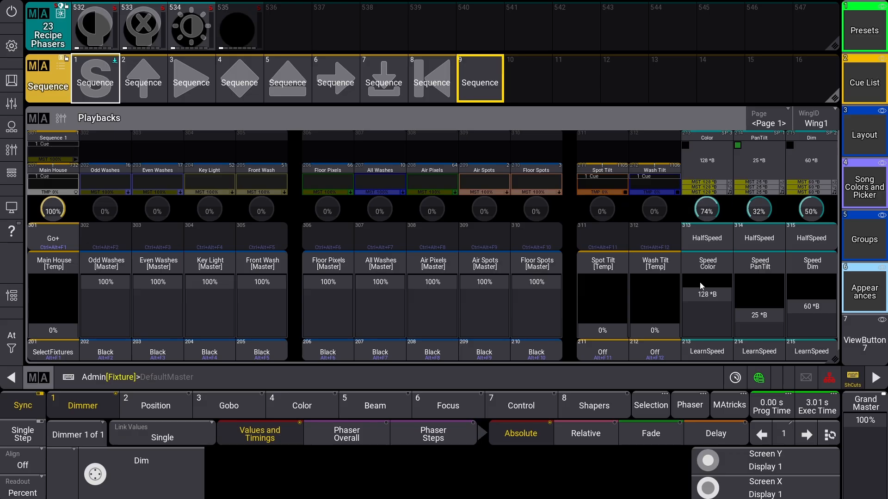
mouse_move(706, 296)
left_mouse_down()
mouse_move(708, 281)
mouse_move(708, 300)
mouse_move(719, 286)
mouse_move(716, 326)
mouse_move(719, 284)
mouse_move(722, 292)
left_mouse_up()
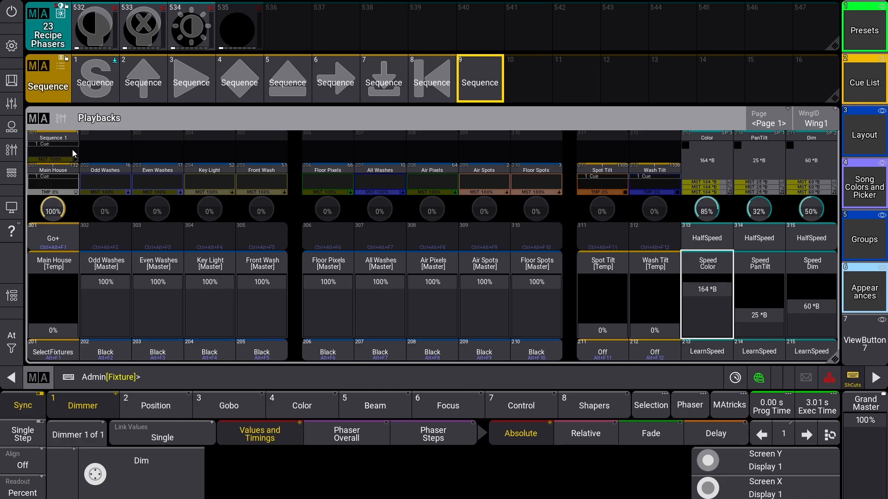
- Open the assignment settings of executor 301 holding sequence 1 and show its Handle configuration
left_click(59, 138)
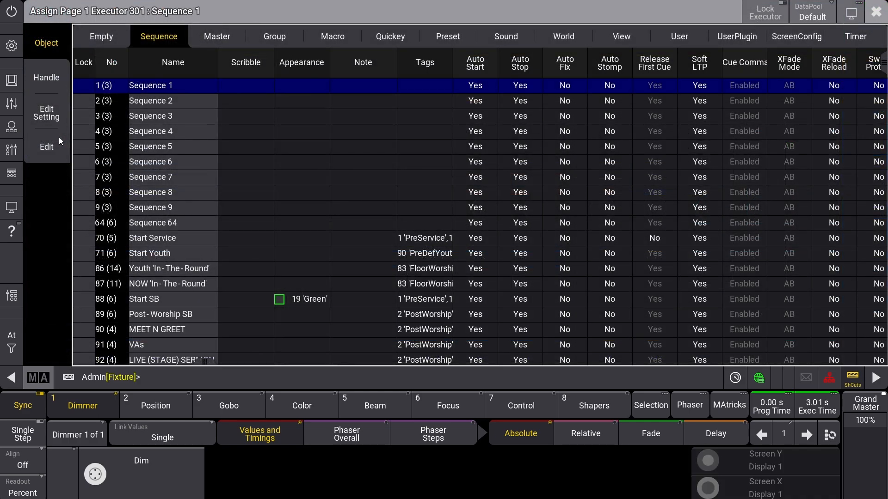
left_click(62, 84)
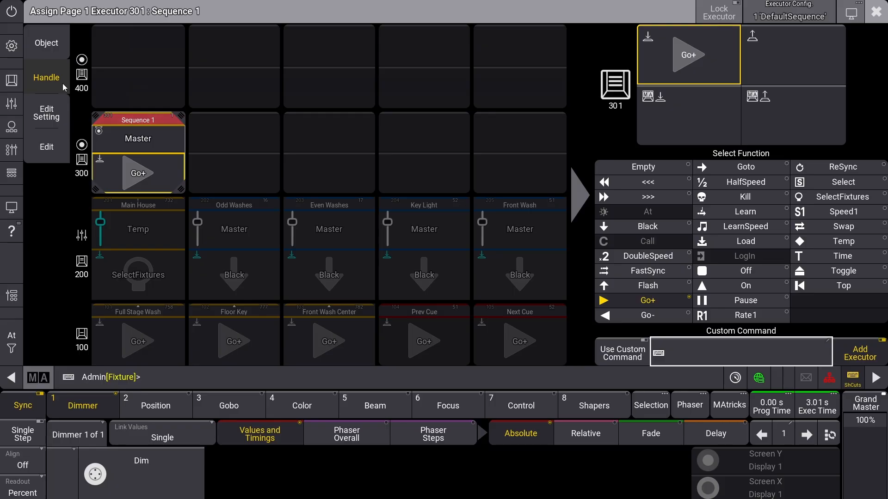
left_click(63, 84)
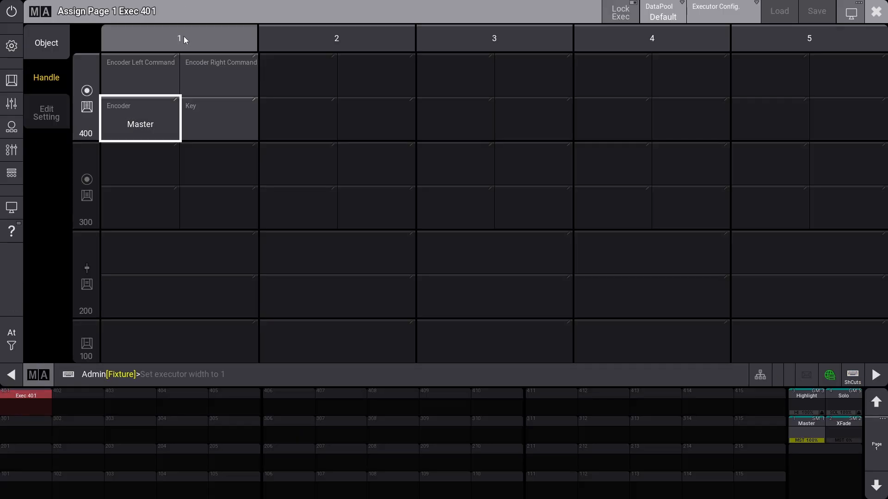
- Choose Master as the encoder function of executor 401 and Toggle as its key function
left_click(151, 122)
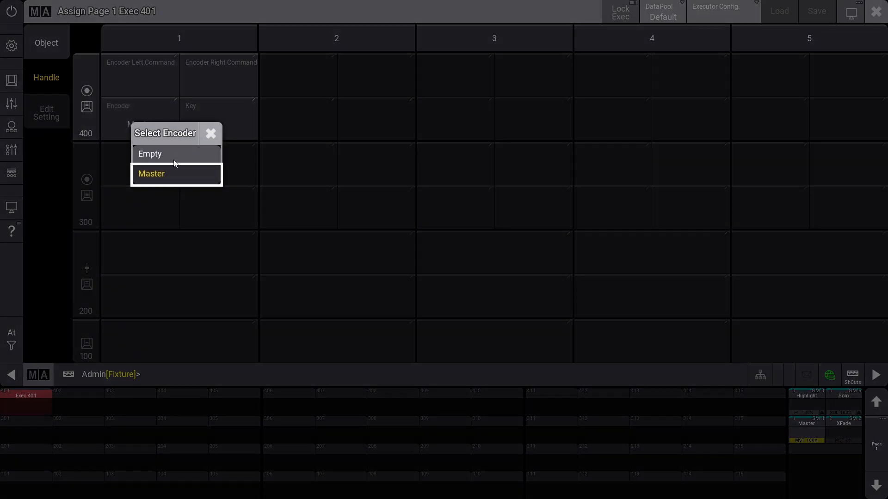
left_click(204, 174)
left_click(221, 126)
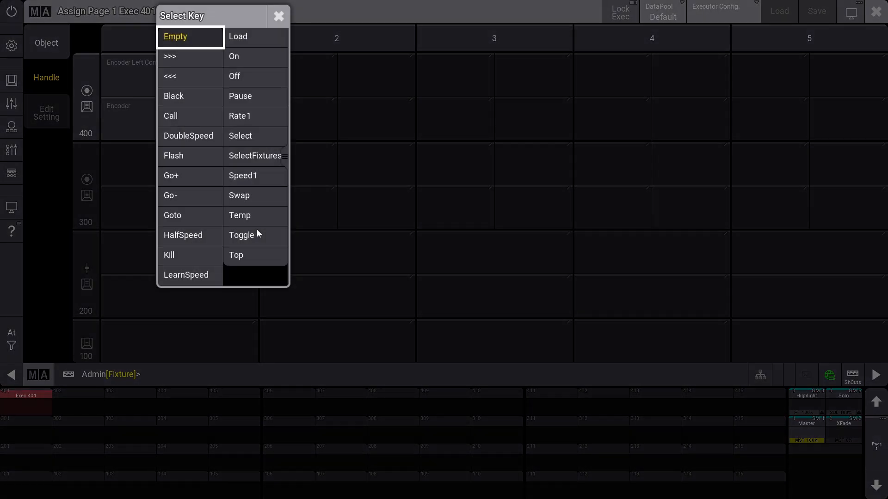
left_click(257, 231)
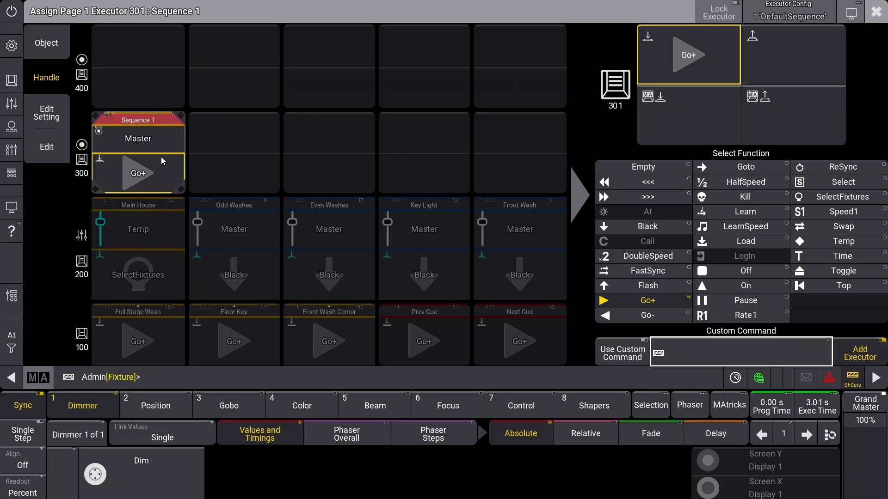
- View the available functions for the Master encoder and the Go+ key of executor 301
left_click(136, 140)
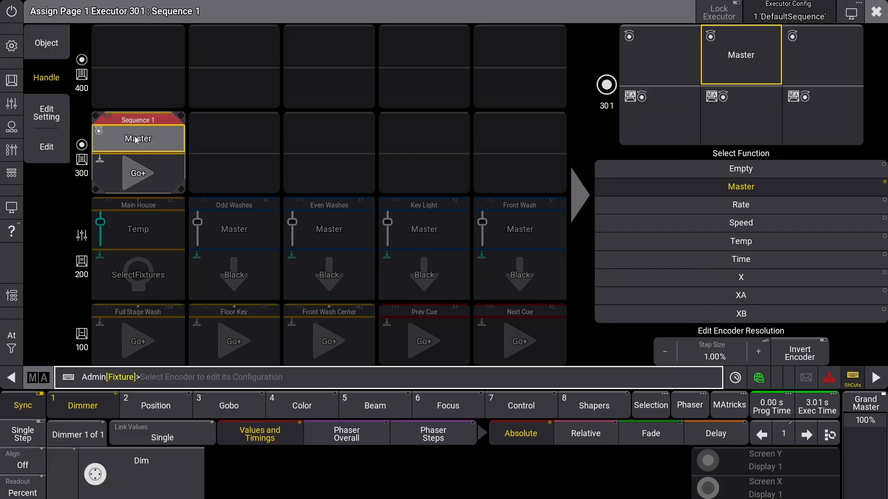
left_click(152, 183)
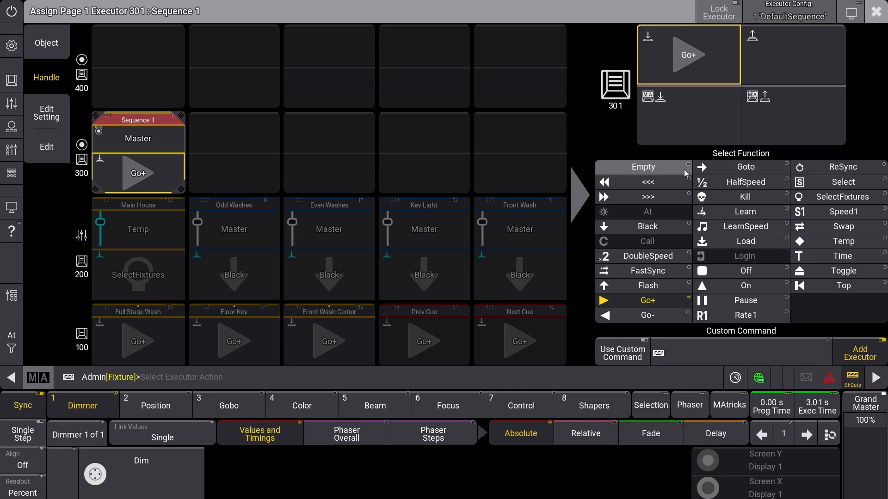
- Try the key functions <<<, >>>, Black, DoubleSpeed, FastSync and Flash on executor 301
left_click(667, 181)
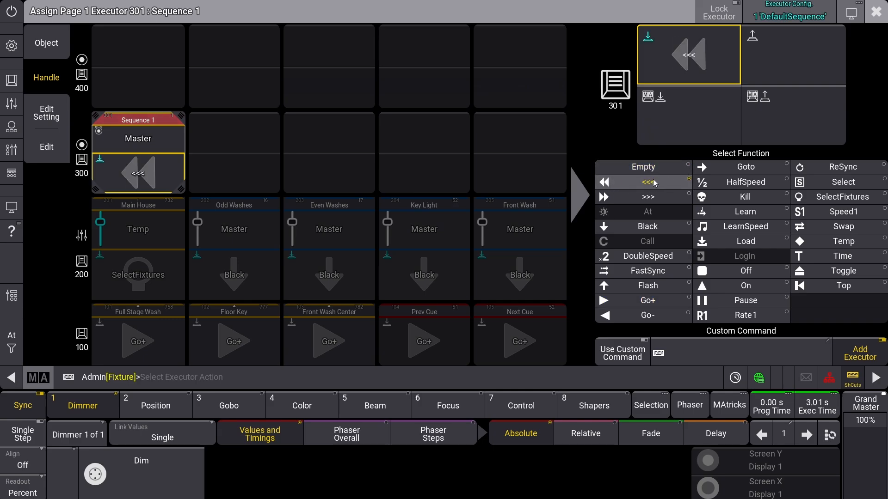
left_click(652, 197)
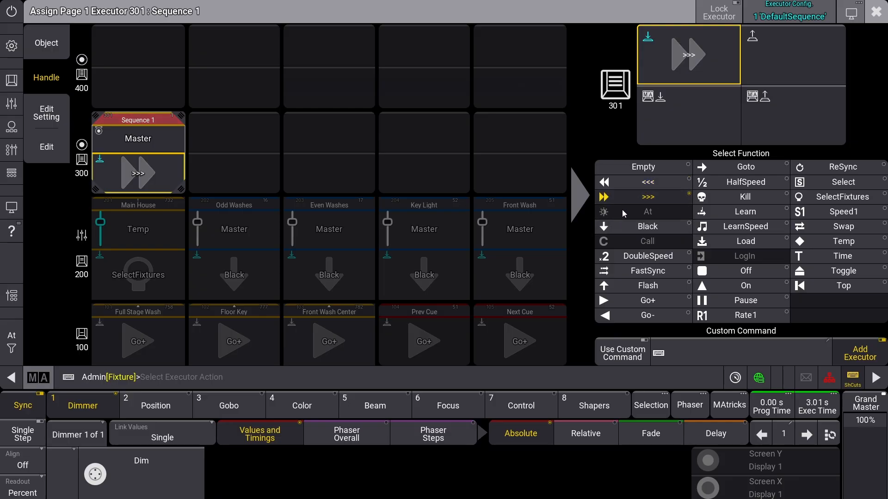
left_click(643, 226)
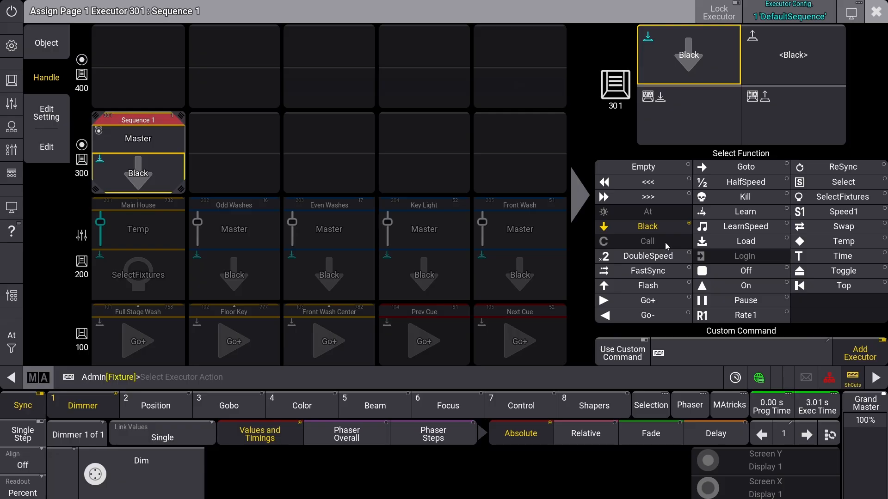
left_click(655, 255)
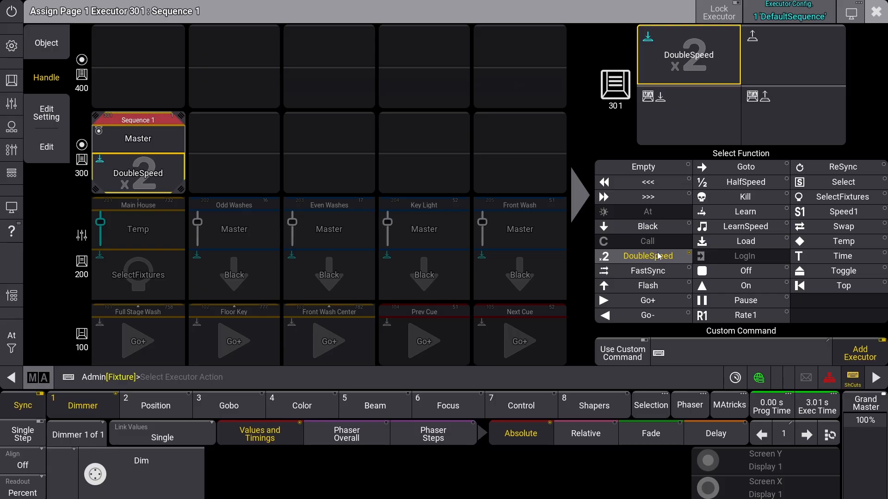
left_click(654, 272)
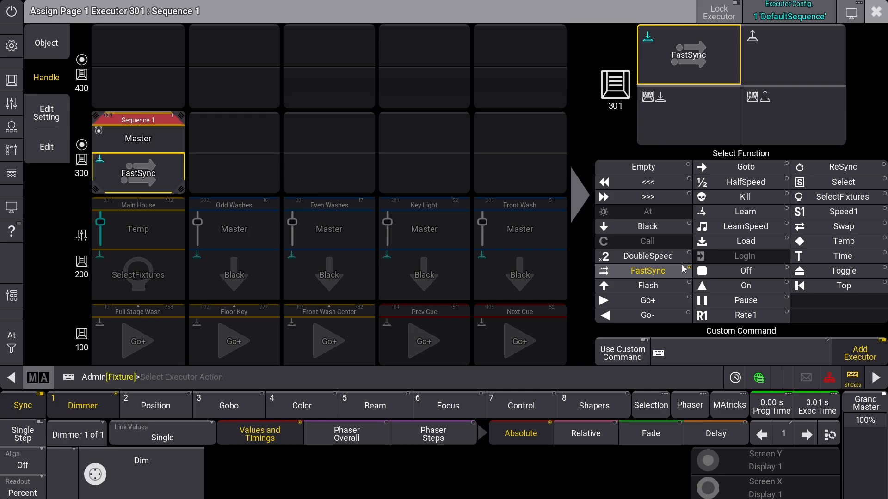
left_click(668, 288)
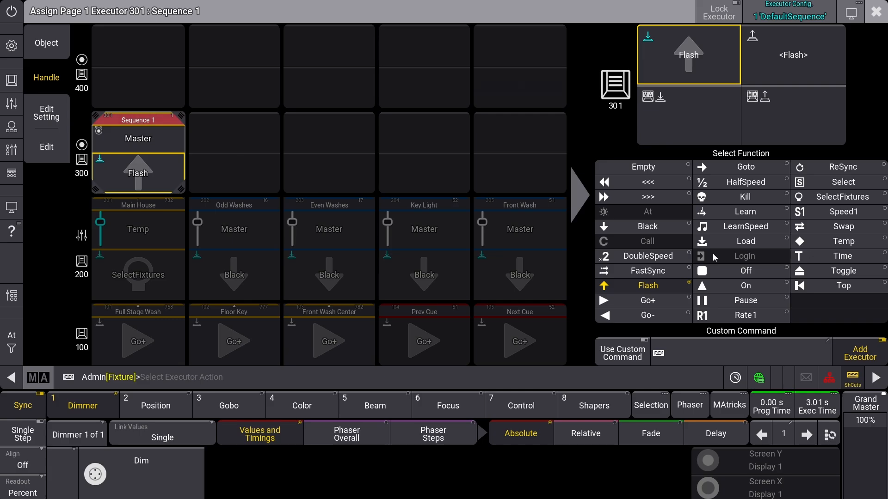
- Change the encoder function of executor 301 to Rate
left_click(145, 141)
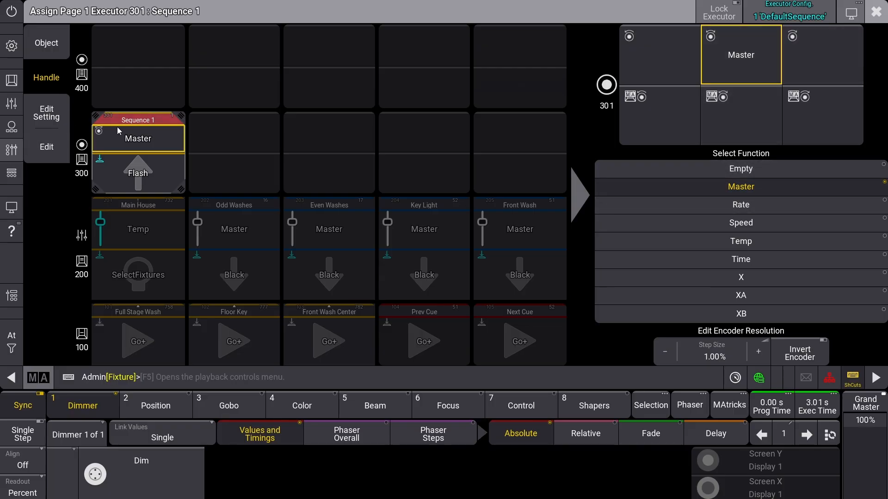
left_click(153, 229)
left_click(137, 137)
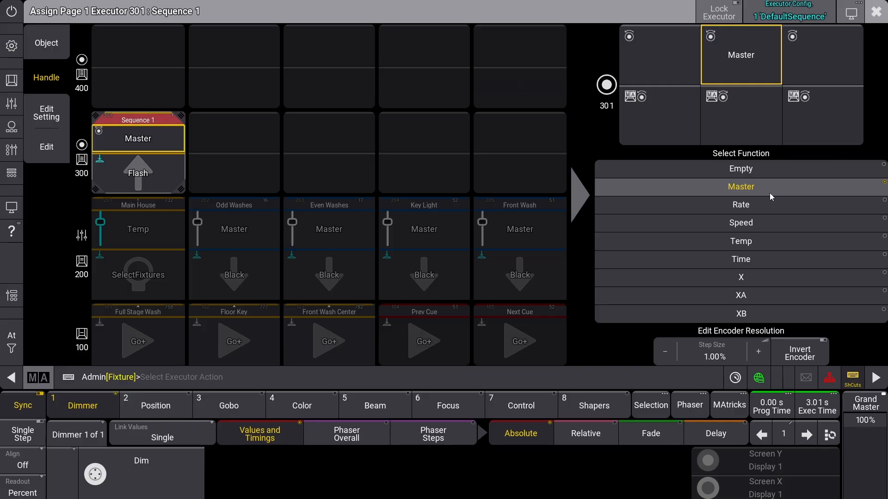
left_click(755, 204)
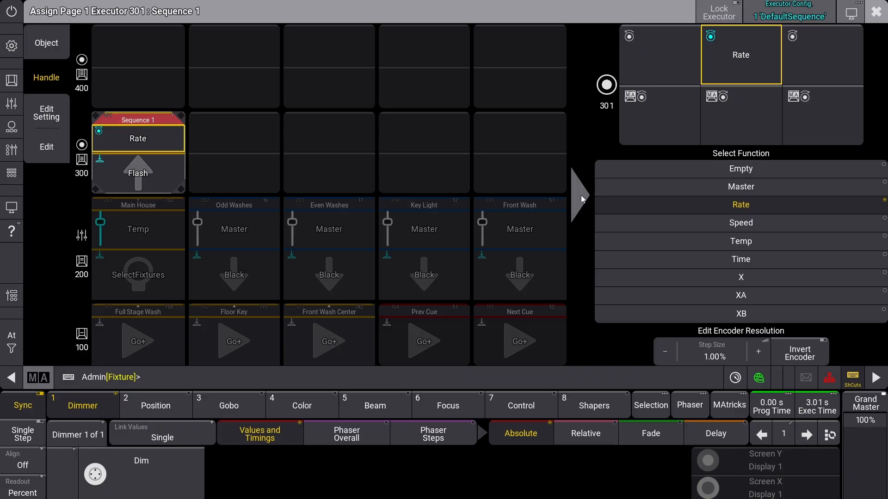
- Load the DefaultSequence configuration onto executor 301 to discard its custom handle functions
left_click(781, 15)
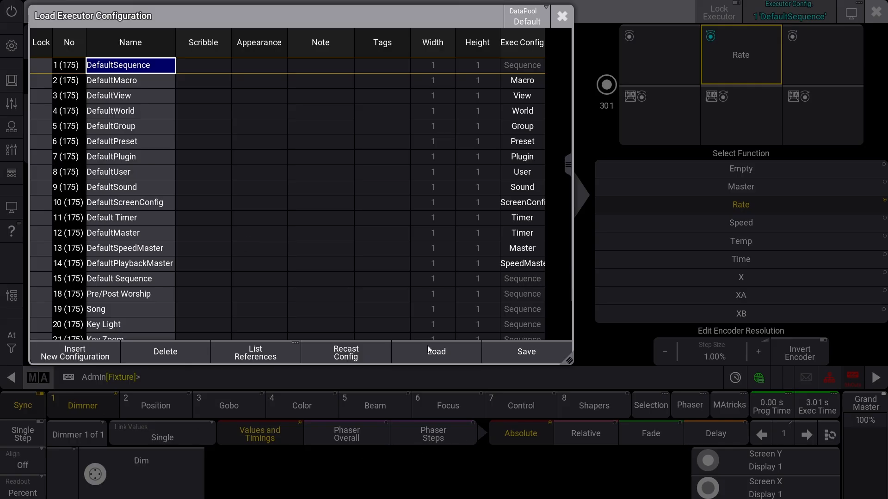
left_click(449, 351)
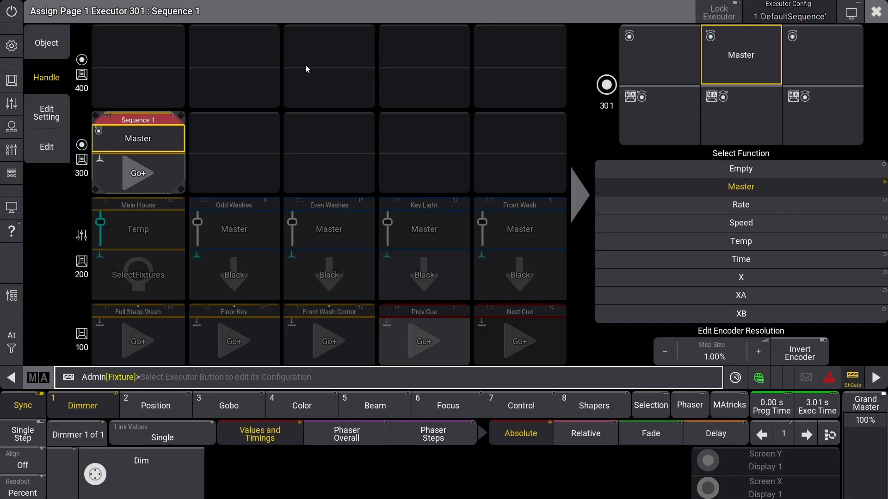
- Open the executor configurations for executor 301 and look through the whole list of default and custom entries
left_click(788, 11)
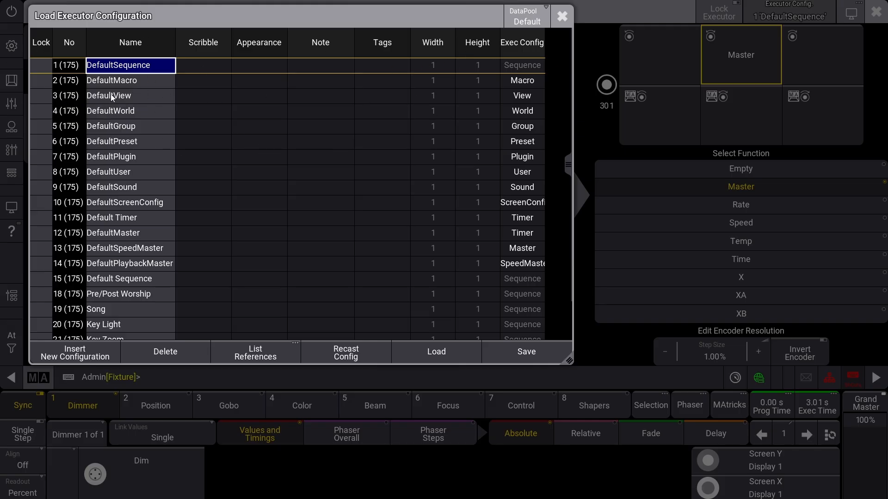
scroll(136, 131, "down", 14)
scroll(136, 132, "up", 7)
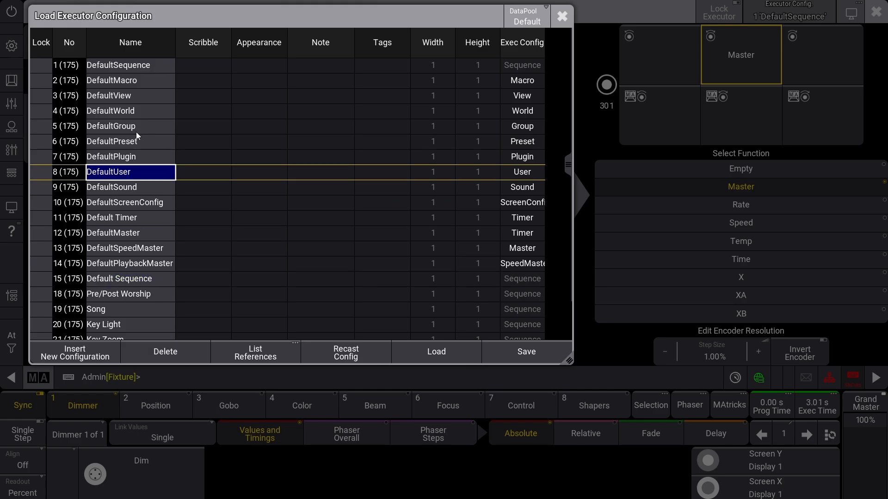
scroll(136, 132, "up", 7)
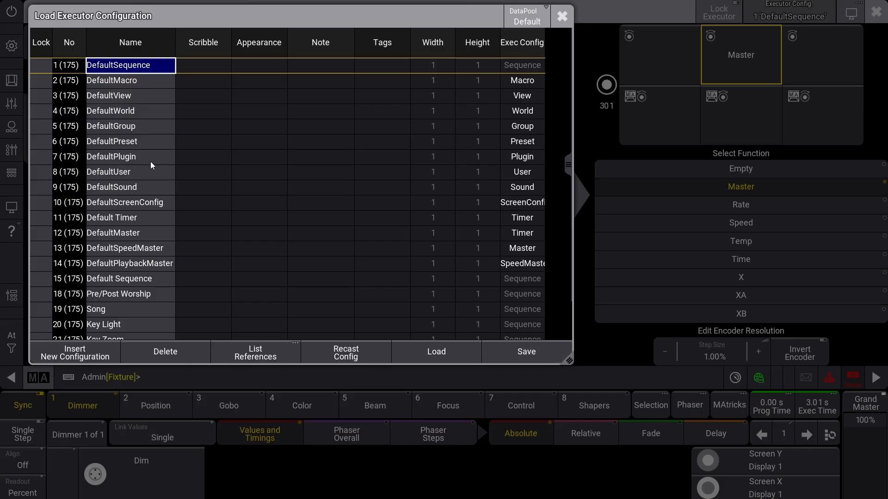
scroll(149, 122, "down", 20)
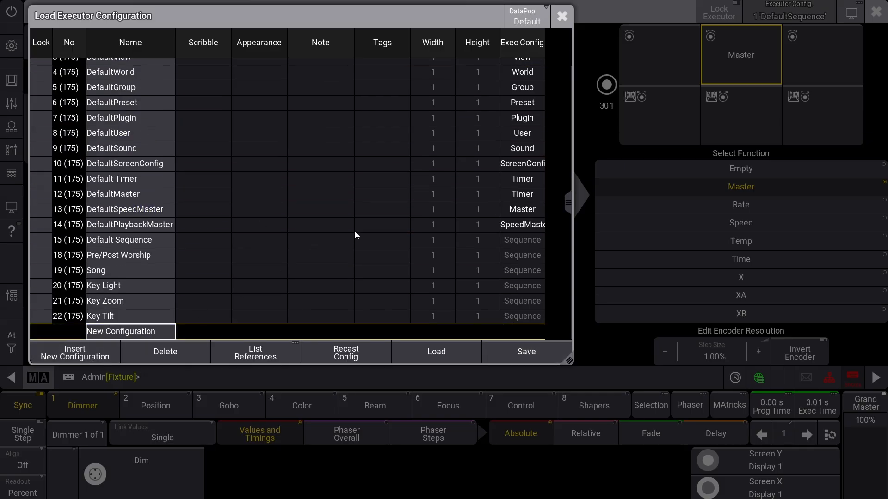
scroll(355, 232, "up", 10)
scroll(355, 235, "up", 10)
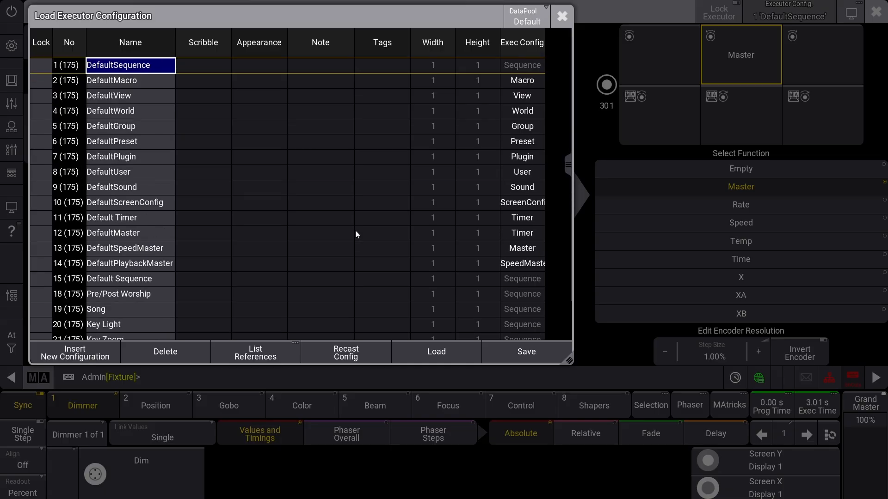
- Examine which object types the configurations apply to, especially the Sequence entries such as Default Sequence, Pre/Post Worship, Song and Key Light
left_click(531, 279)
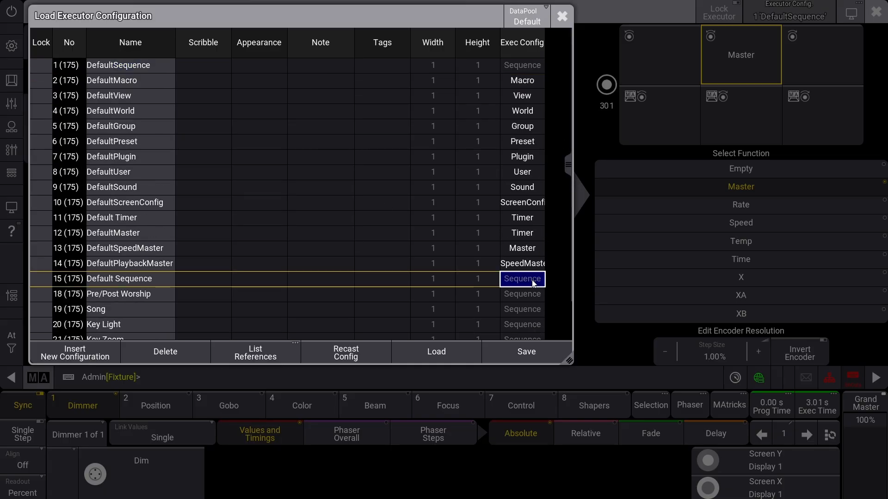
left_click(531, 294)
left_click(532, 310)
left_click(533, 325)
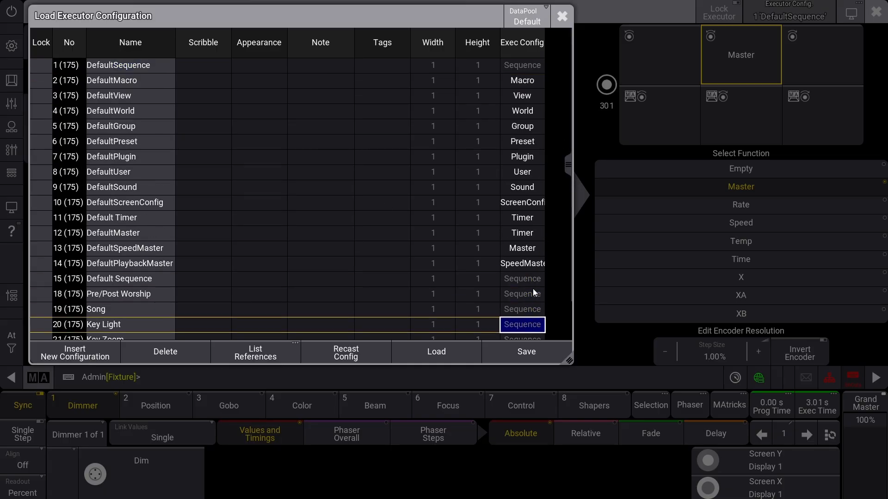
left_click(532, 280)
left_click(534, 294)
left_click(534, 309)
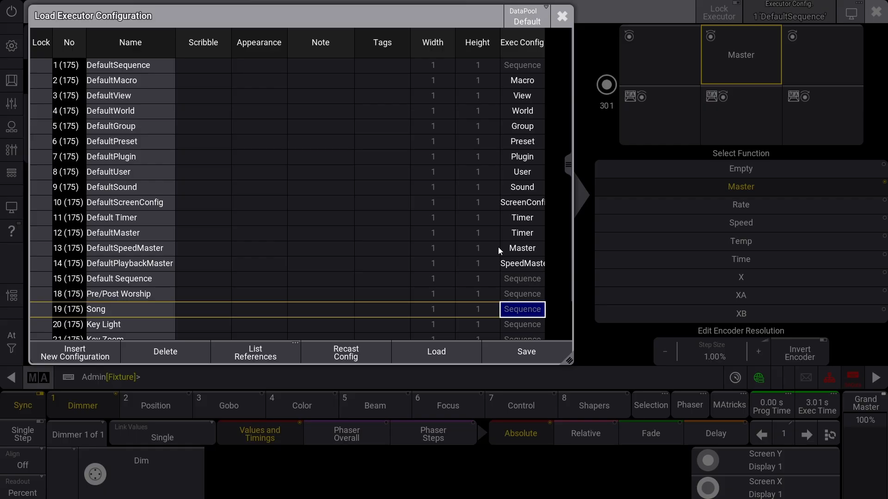
scroll(351, 276, "up", 16)
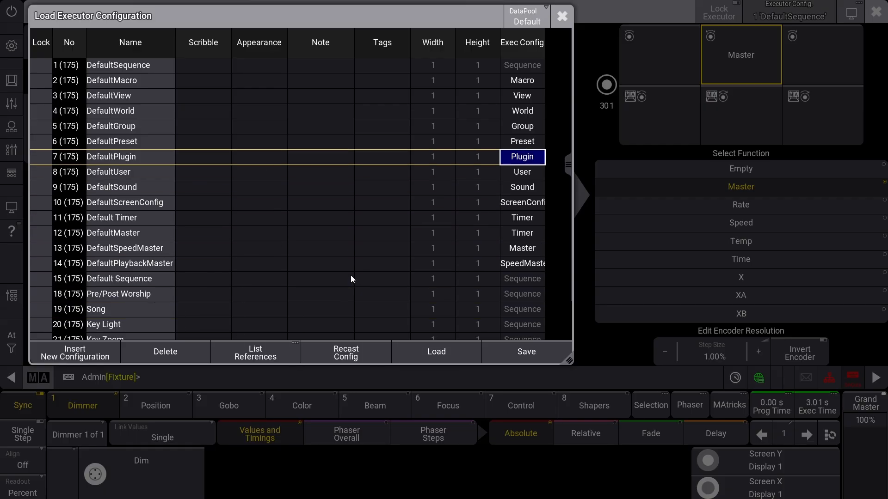
scroll(345, 290, "down", 15)
scroll(356, 286, "down", 4)
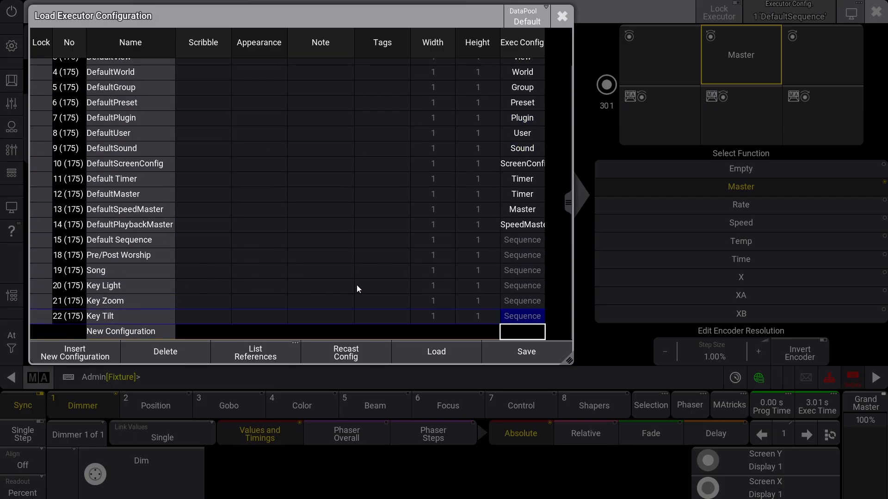
scroll(356, 286, "up", 19)
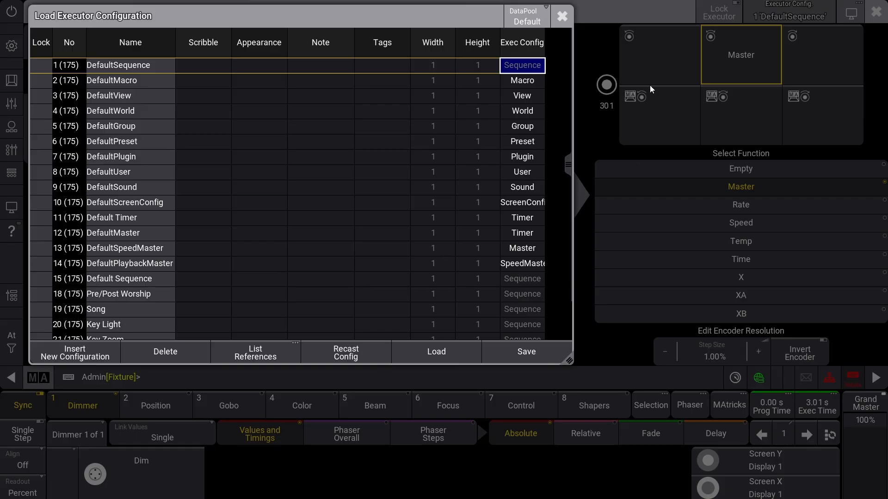
left_click(557, 10)
- Reopen the configuration list and inspect the custom entries at its end, Key Zoom and Key Tilt
left_click(787, 18)
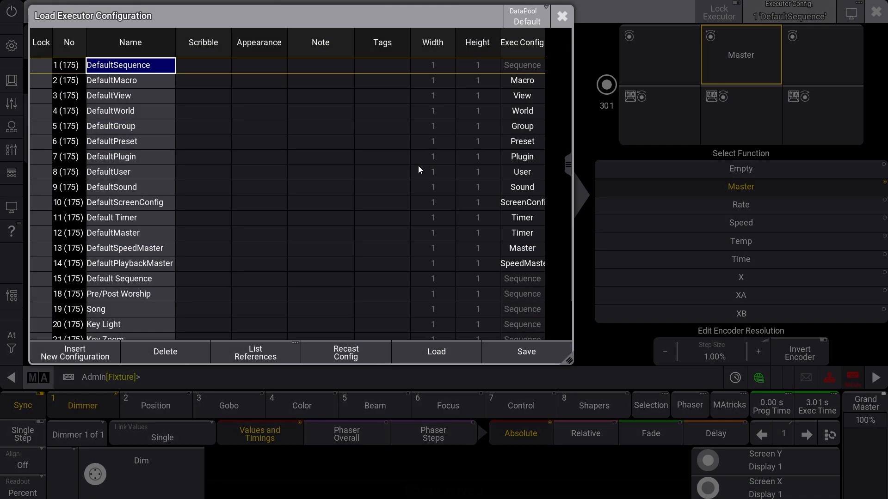
scroll(536, 227, "down", 20)
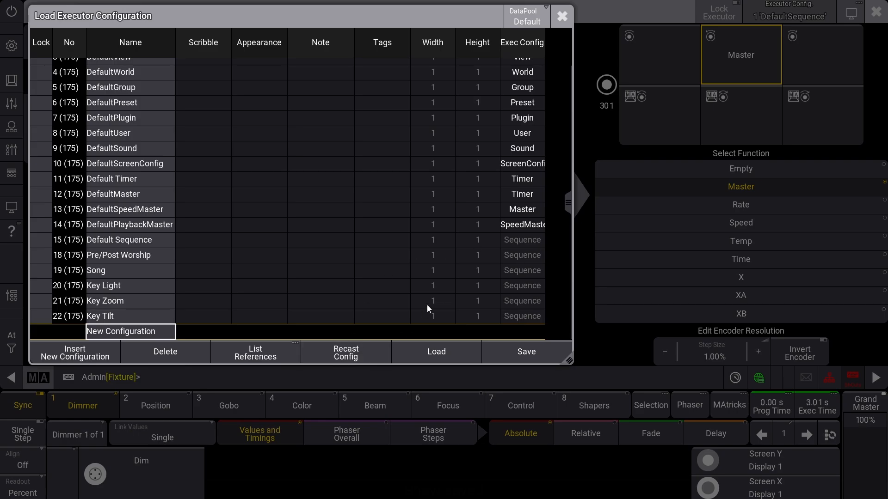
left_click(427, 305)
left_click(434, 317)
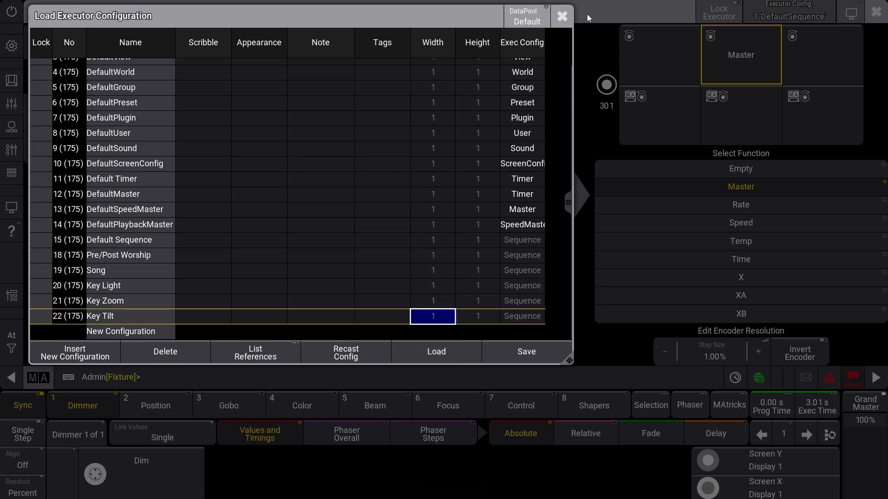
left_click(563, 17)
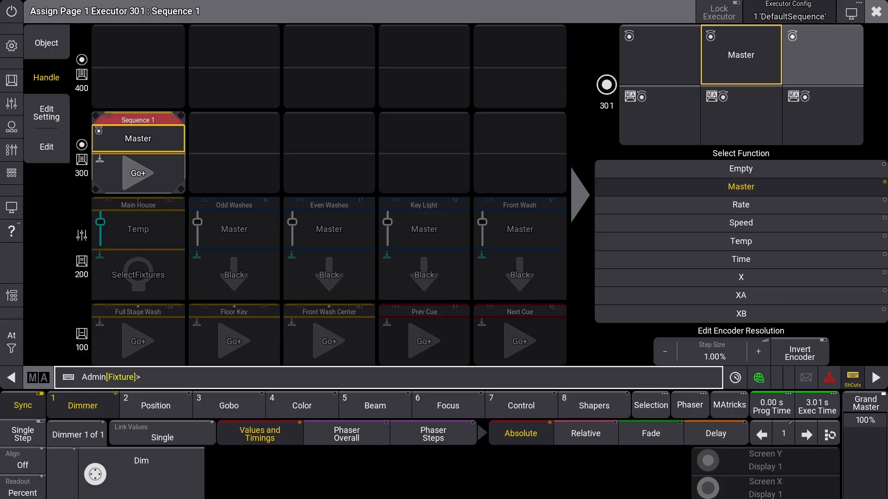
- Review the options for loading, saving and recasting executor configurations without changing executor 301
left_click(786, 15)
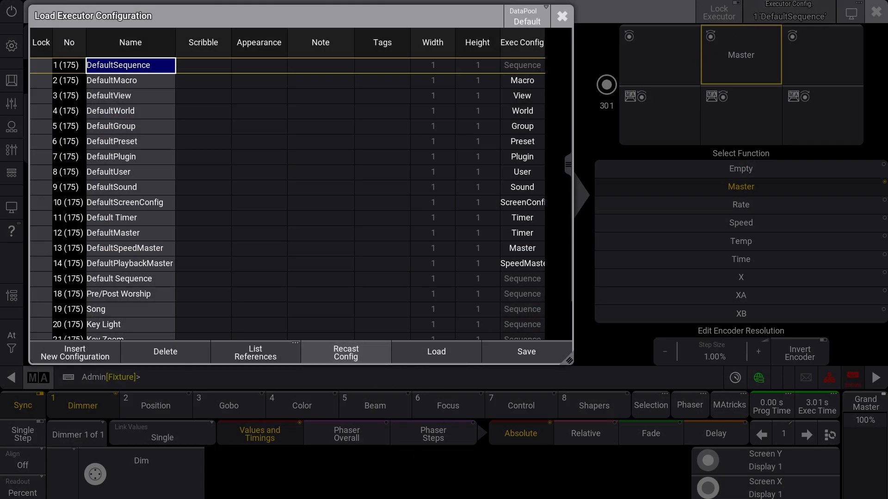
left_click(562, 16)
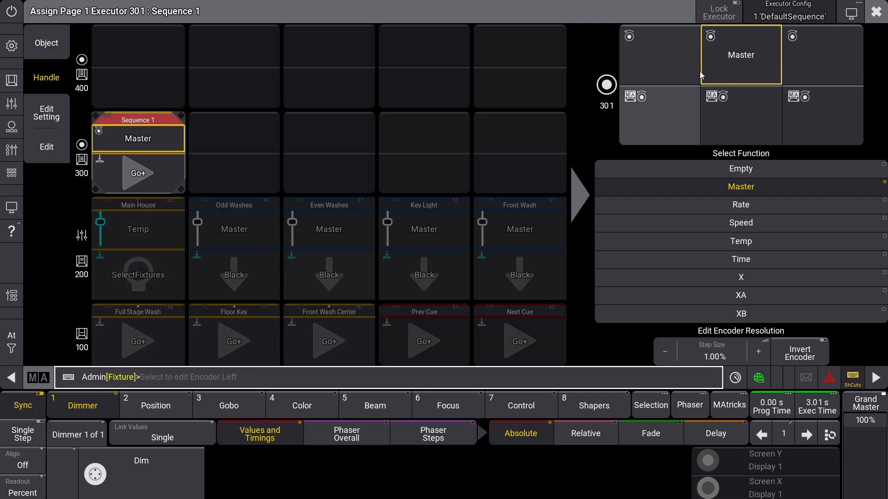
left_click(799, 6)
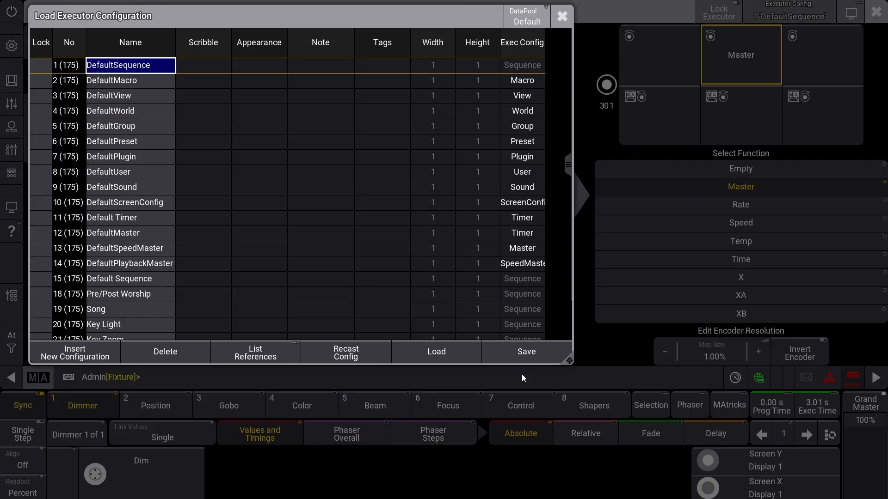
left_click(561, 17)
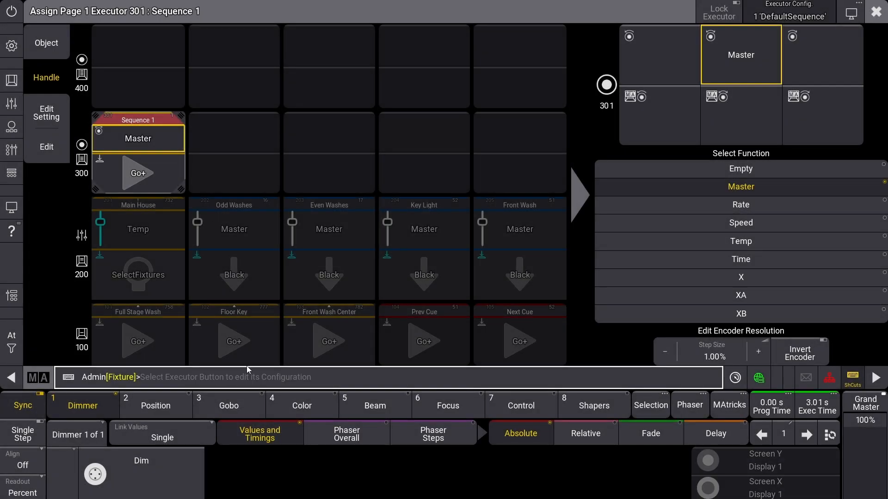
left_click(789, 13)
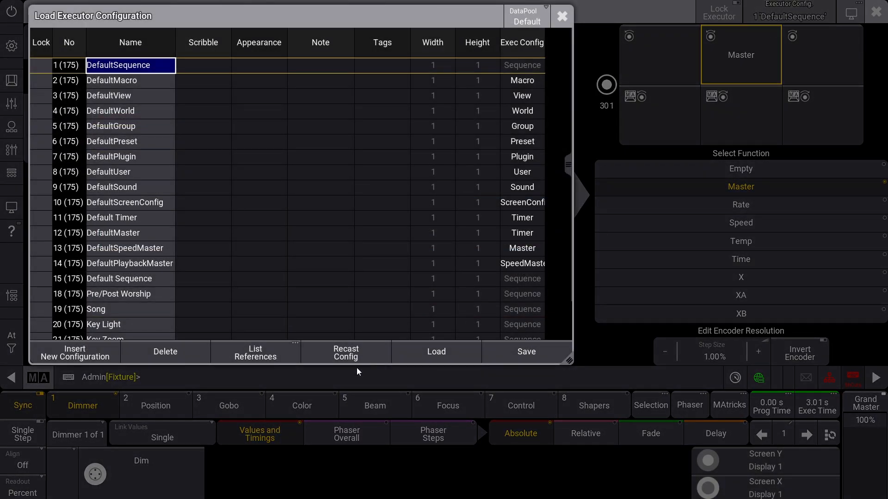
left_click(561, 17)
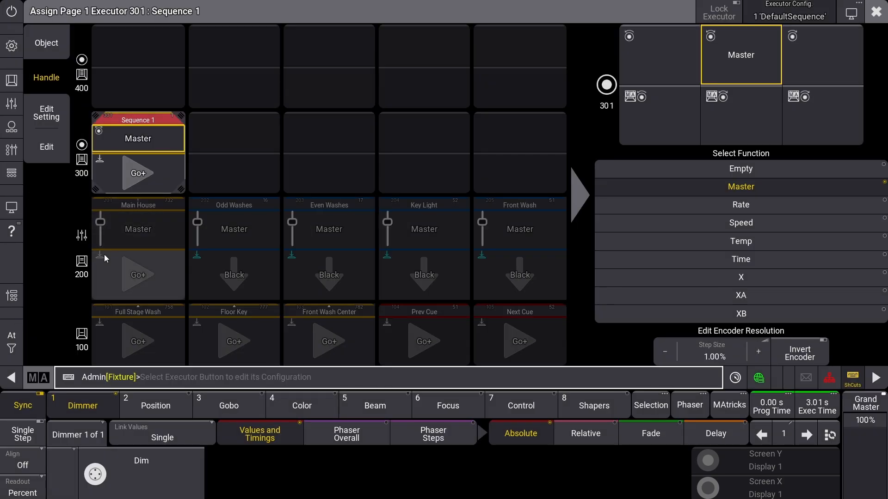
- List the references of the DefaultSequence configuration, look through the executors using it, and close the executor assignment settings
left_click(770, 19)
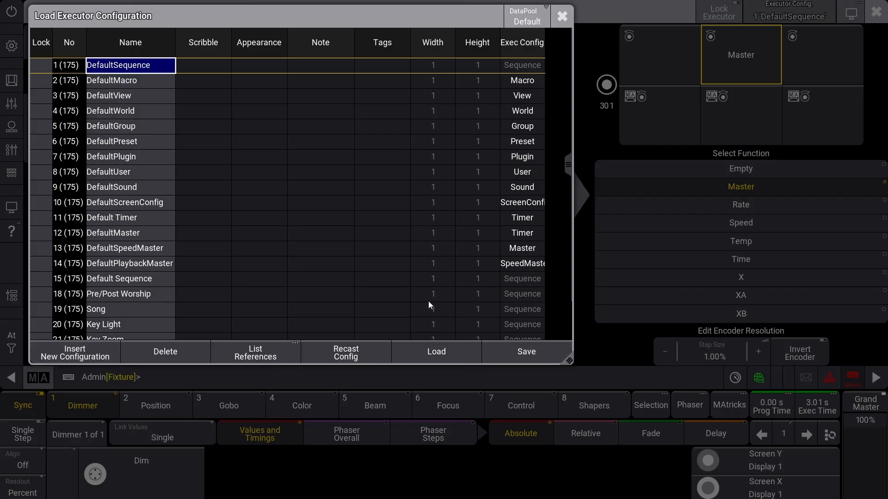
left_click(276, 350)
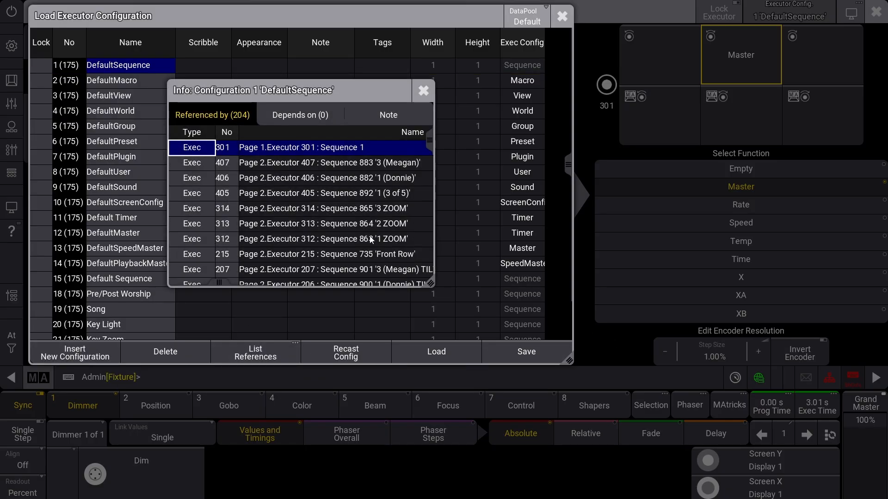
scroll(369, 228, "down", 10)
scroll(369, 228, "down", 10)
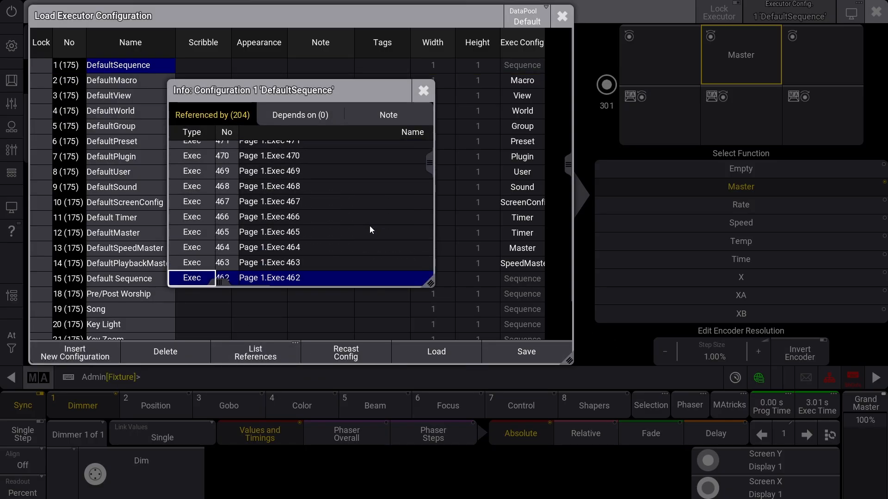
left_click(570, 19)
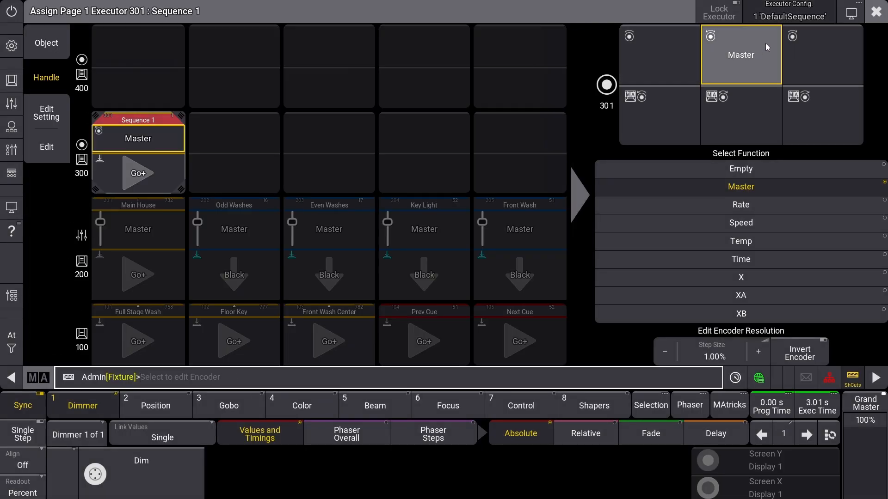
left_click(876, 12)
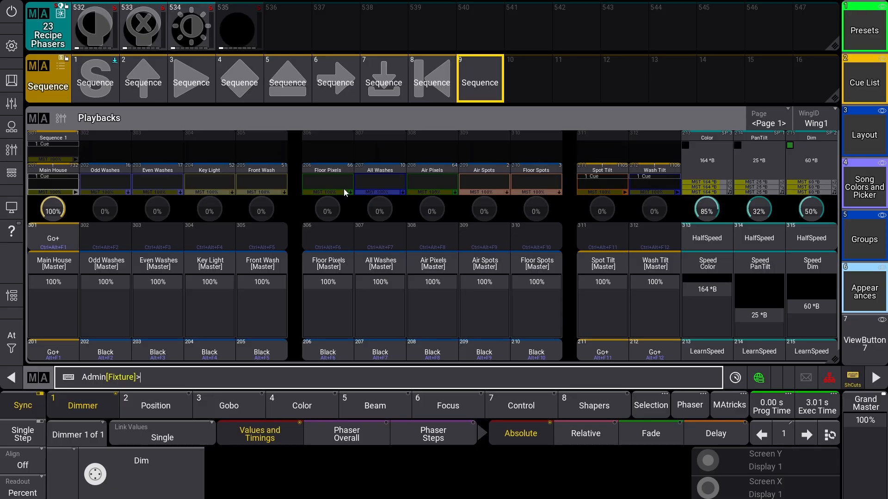